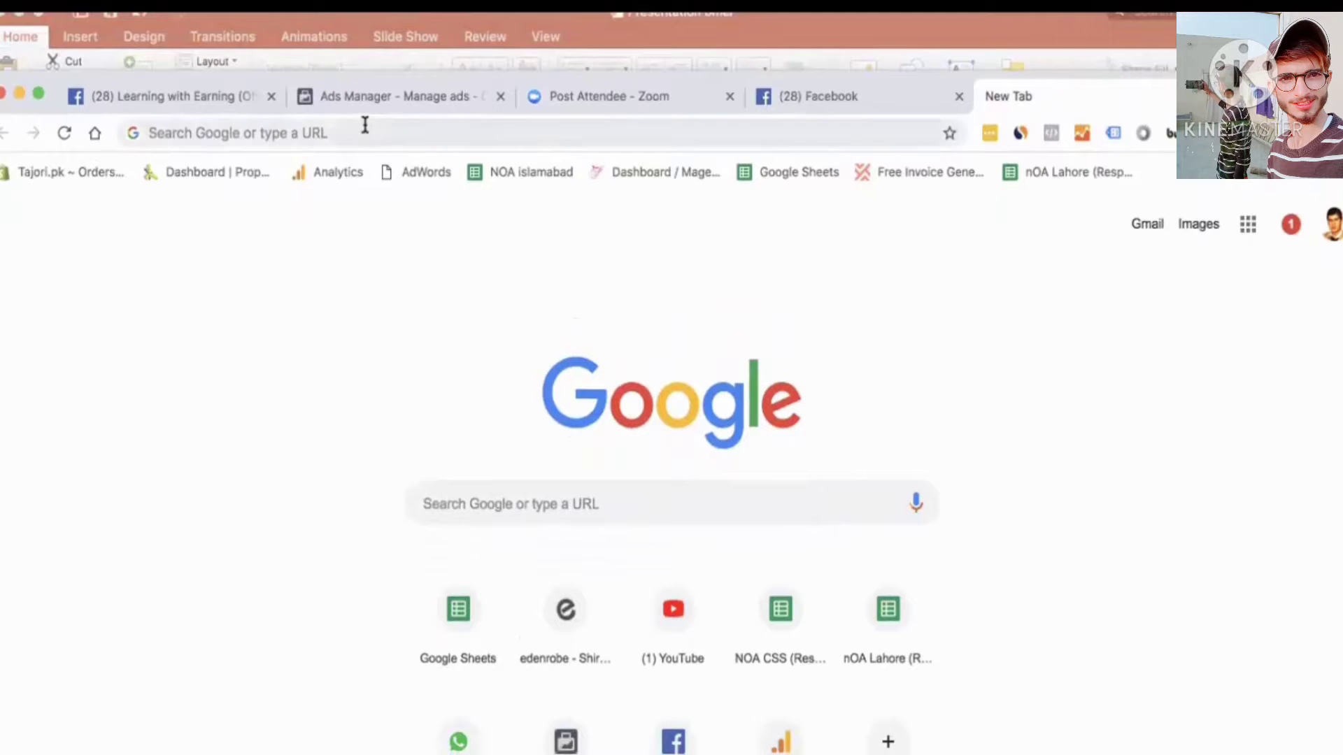
left_click(372, 97)
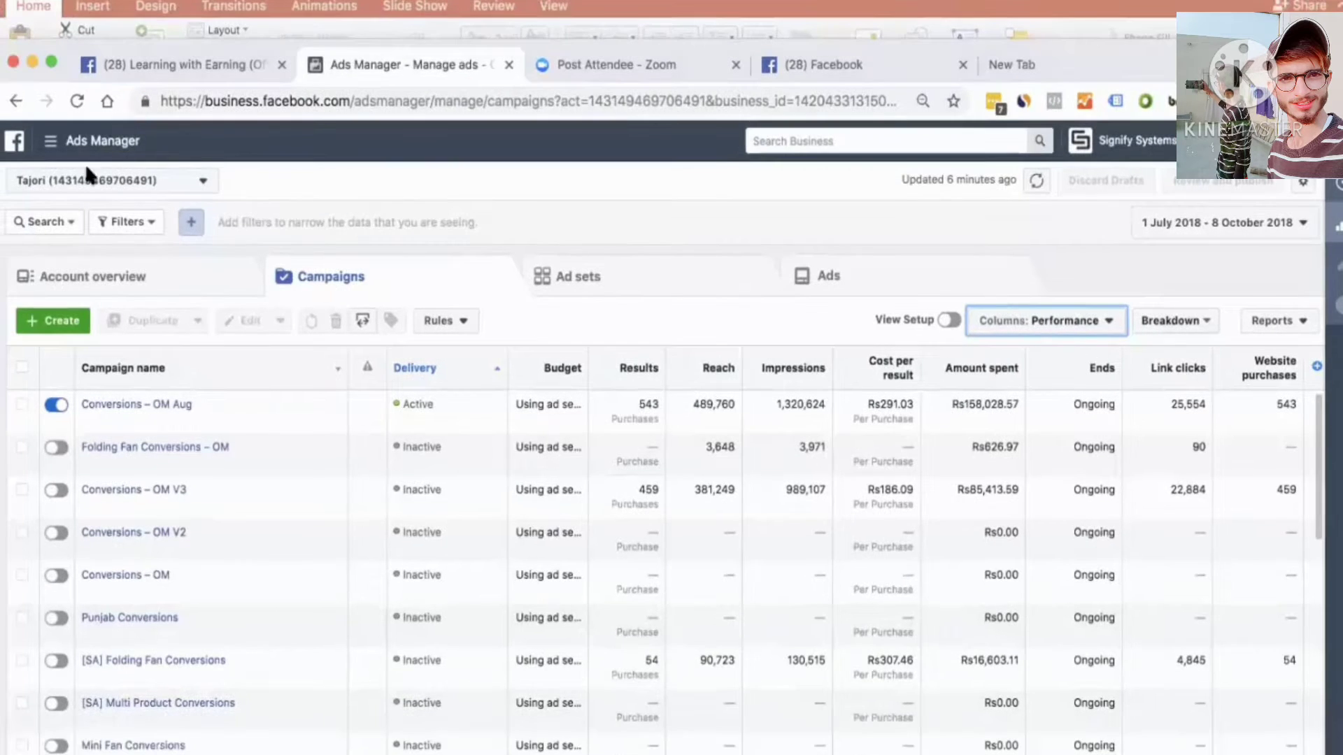
left_click(202, 218)
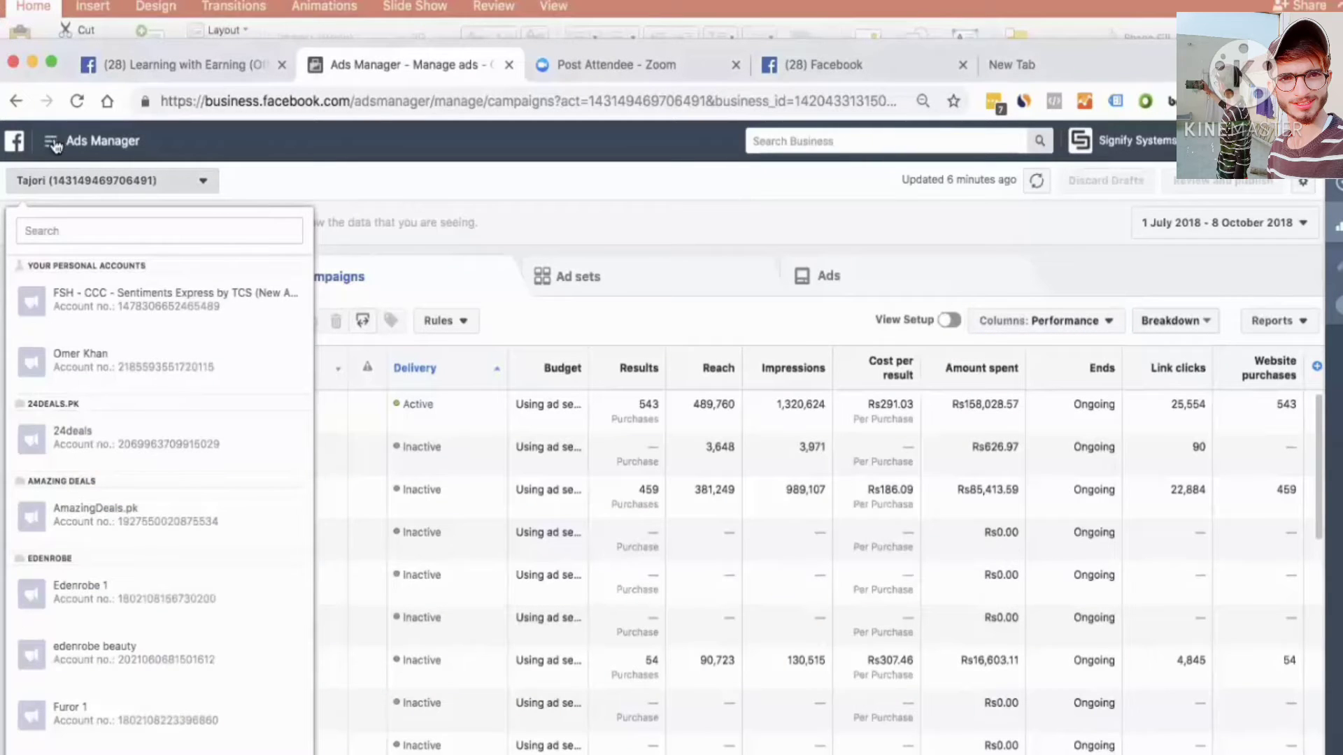
left_click(52, 143)
left_click(136, 563)
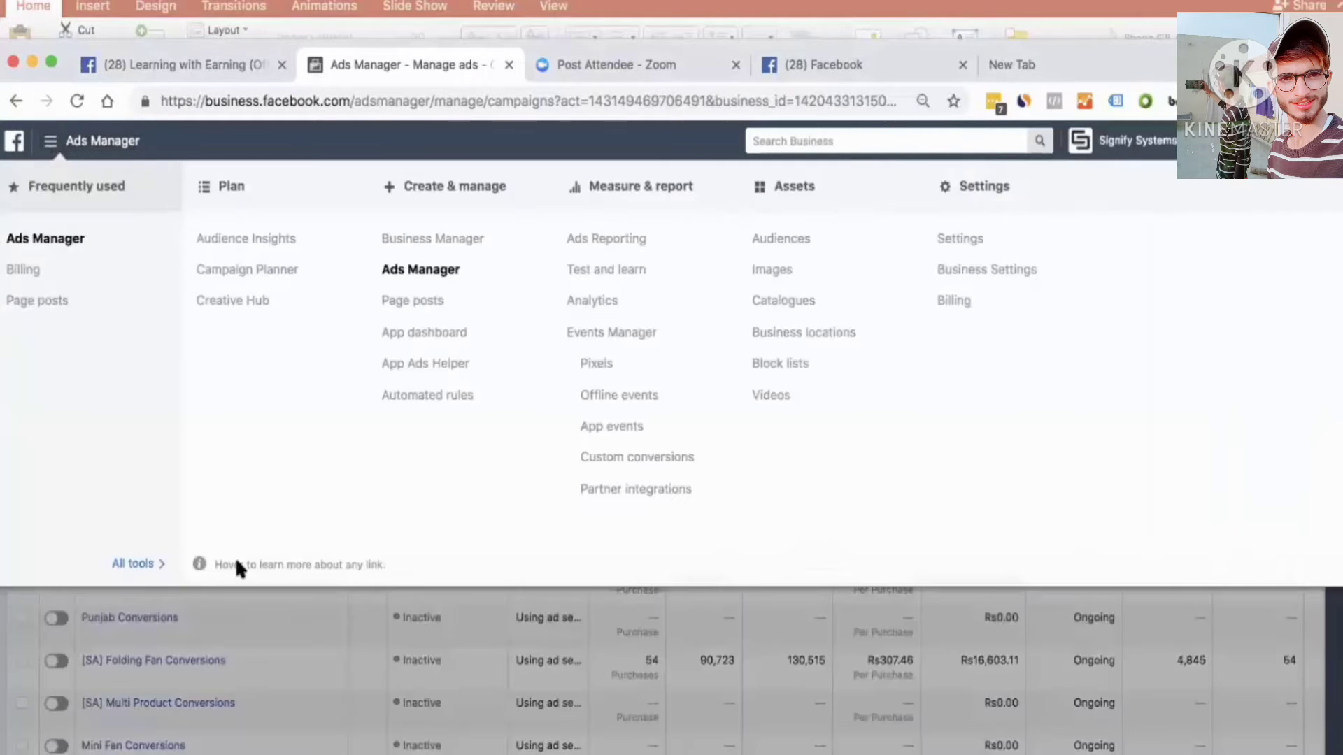
left_click(613, 378)
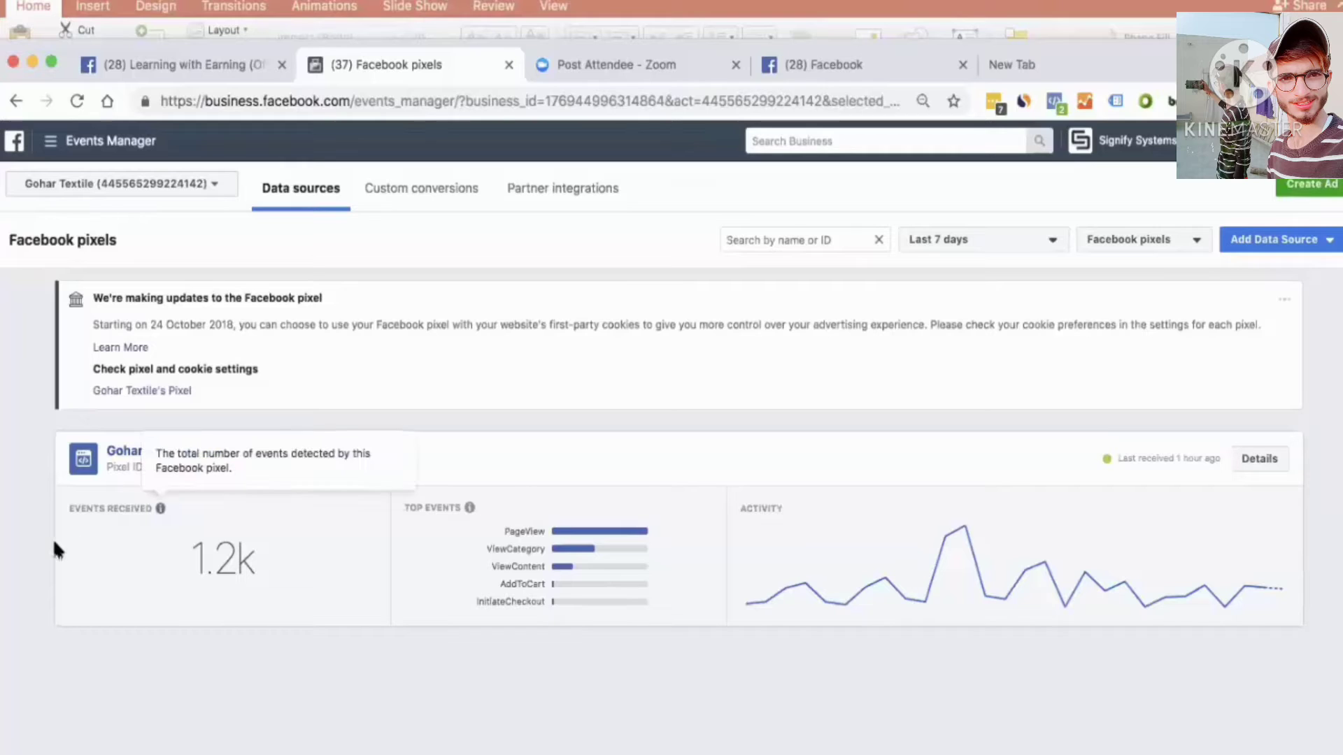
mouse_move(161, 512)
left_click_drag(193, 556, 283, 570)
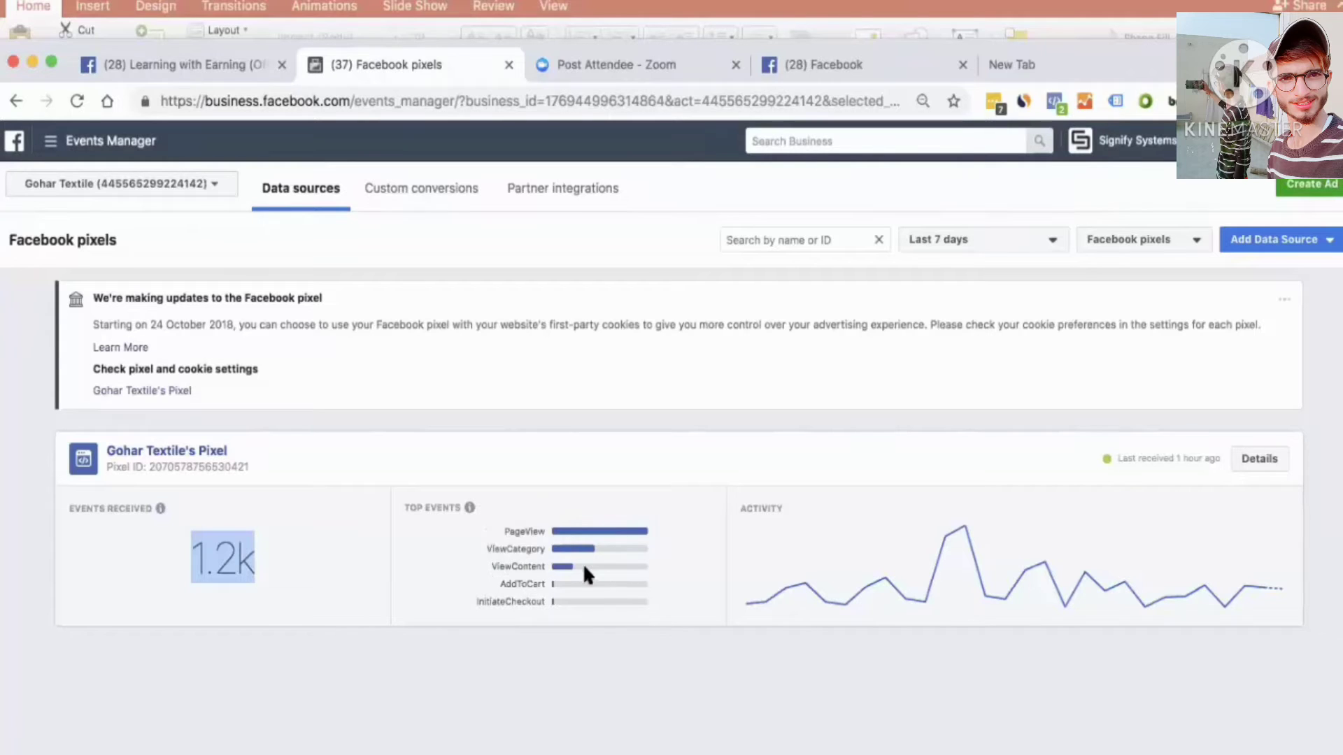
left_click(510, 581)
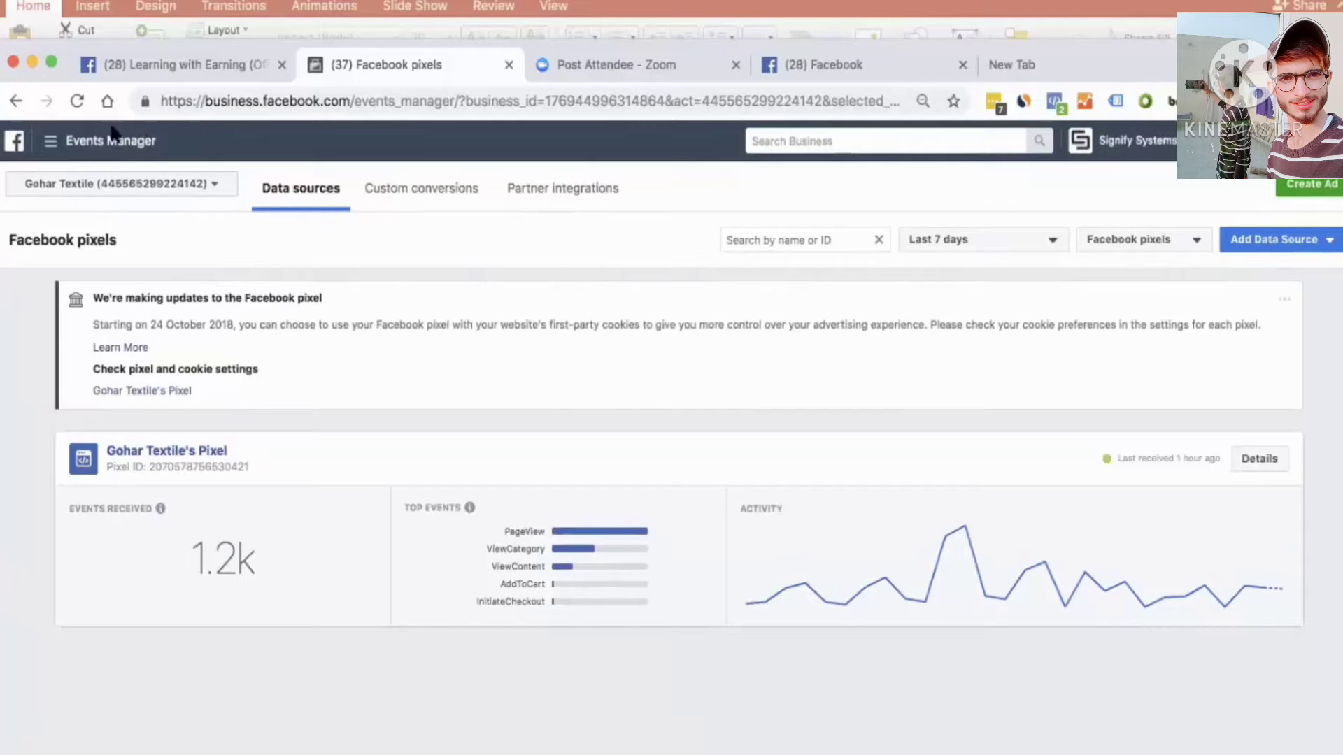
Switch Events Manager to the Imperial International School ad account
left_click(84, 184)
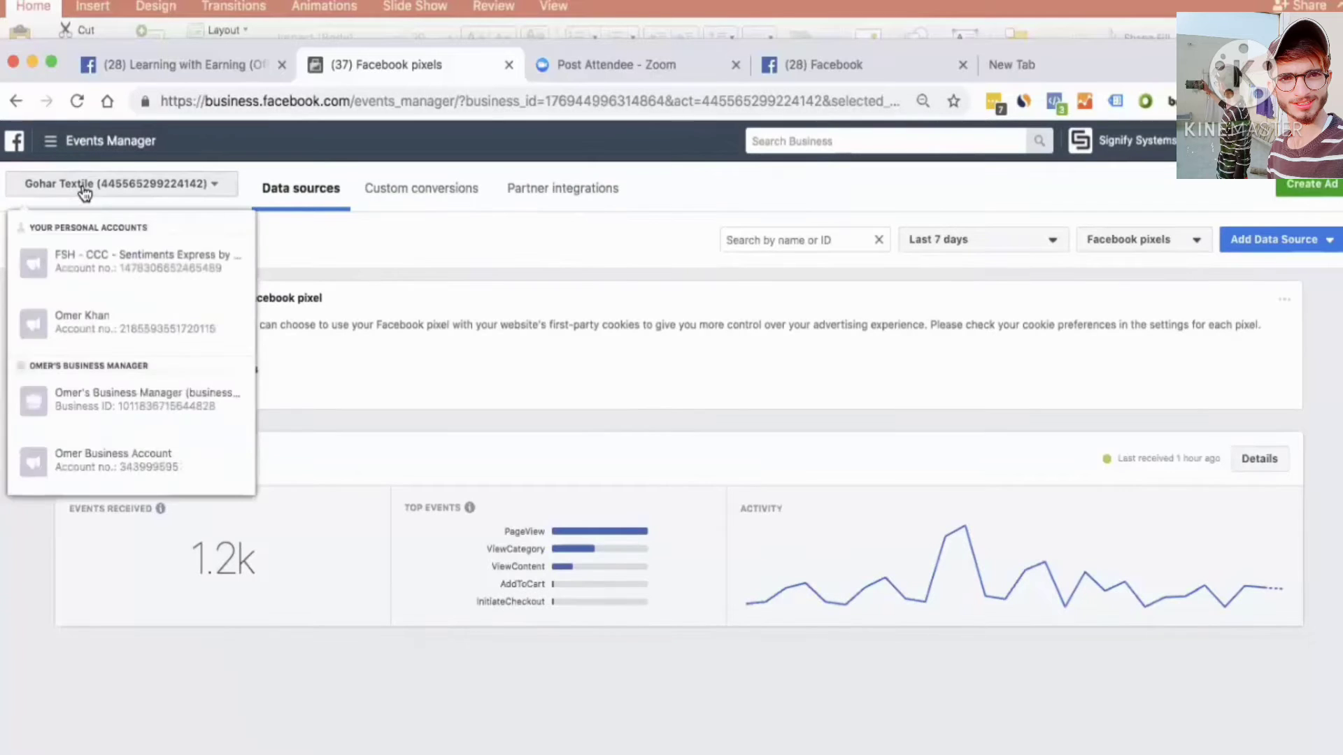
scroll(113, 280, "down", 1)
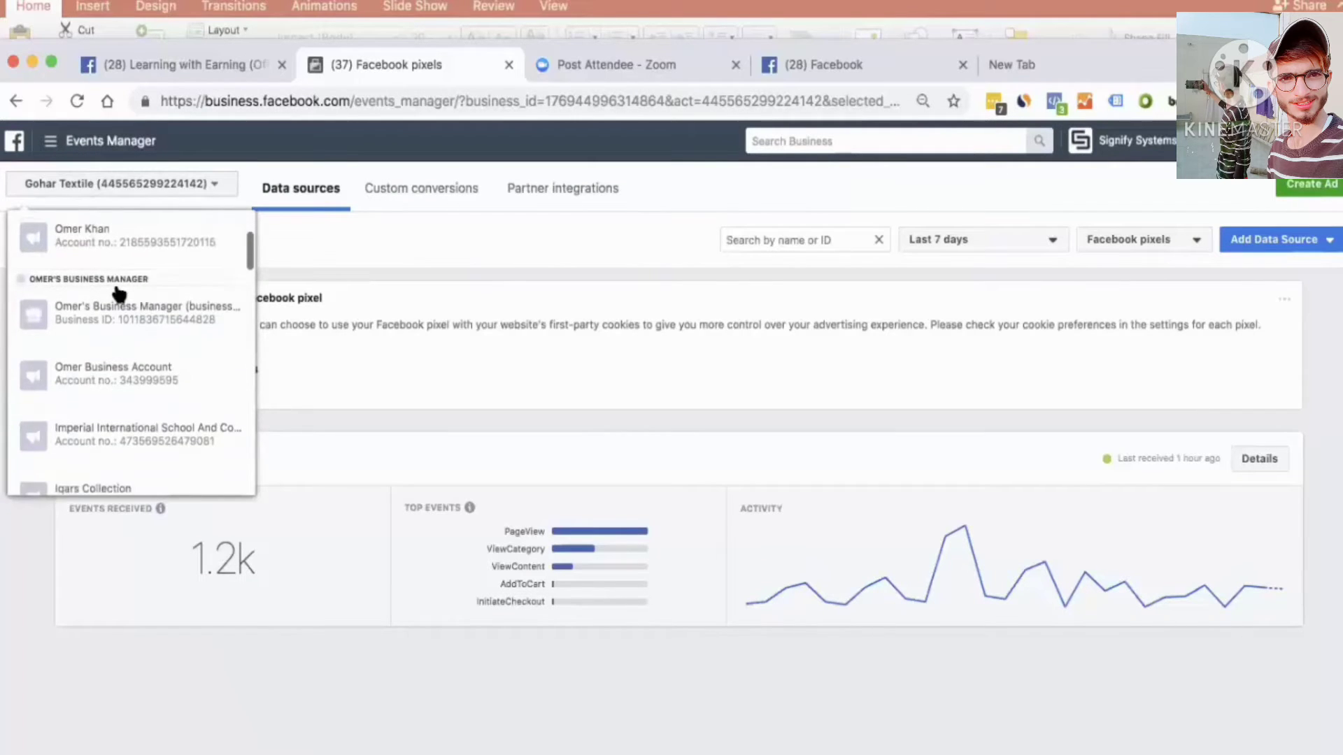
scroll(119, 293, "down", 2)
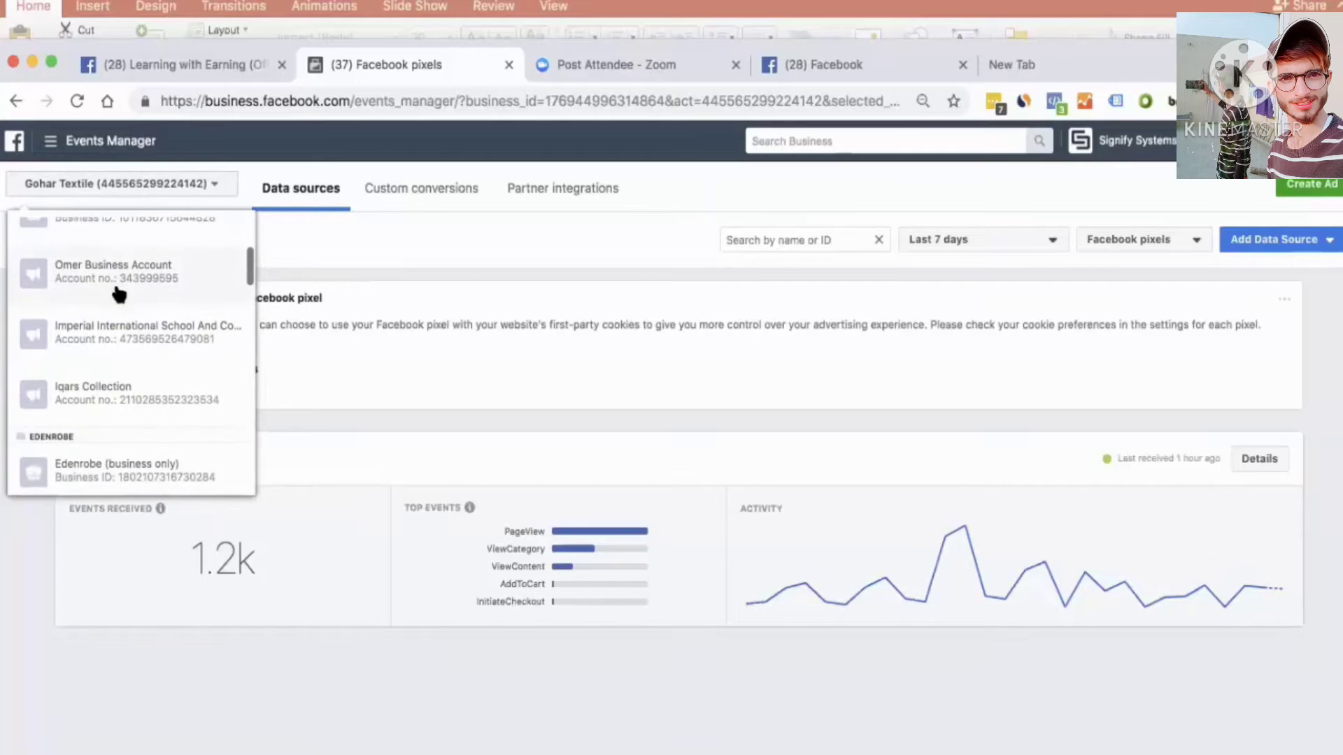
left_click(124, 330)
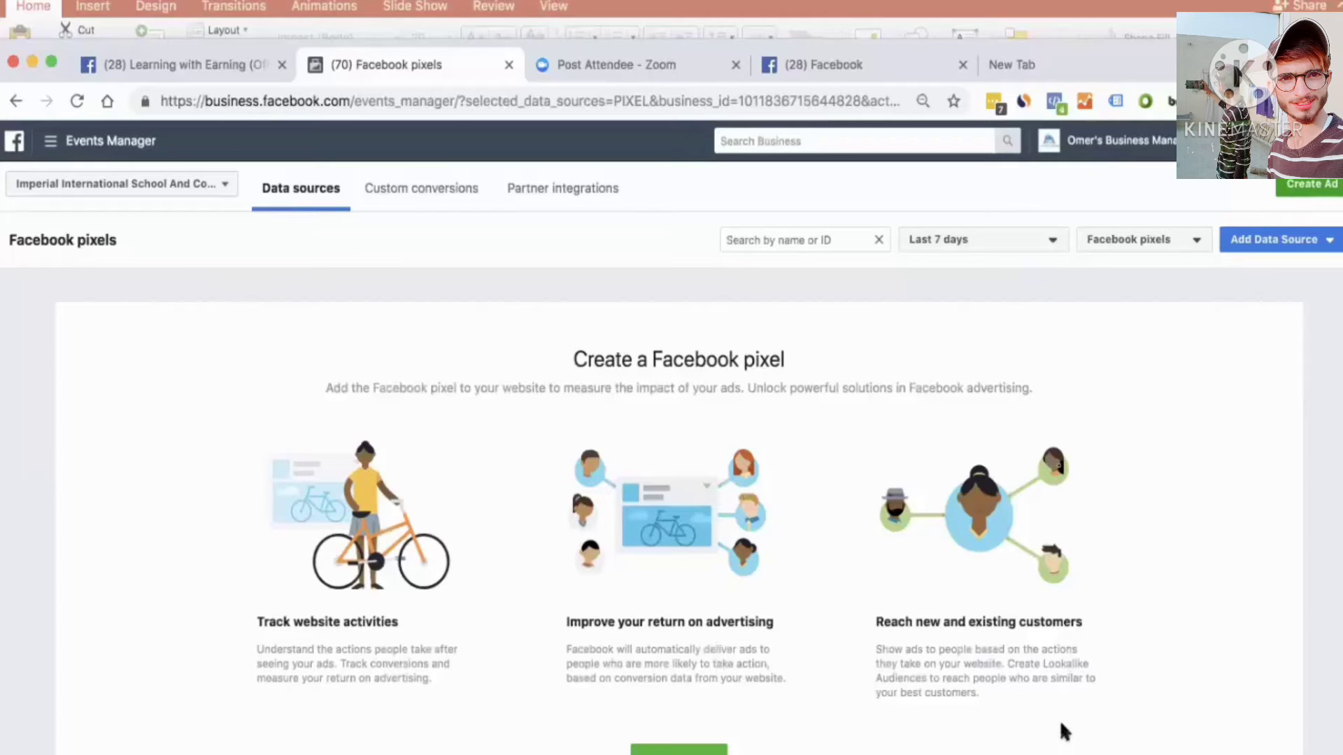
Create a Facebook pixel named "Imperial International School And College Pixel"
left_click(717, 751)
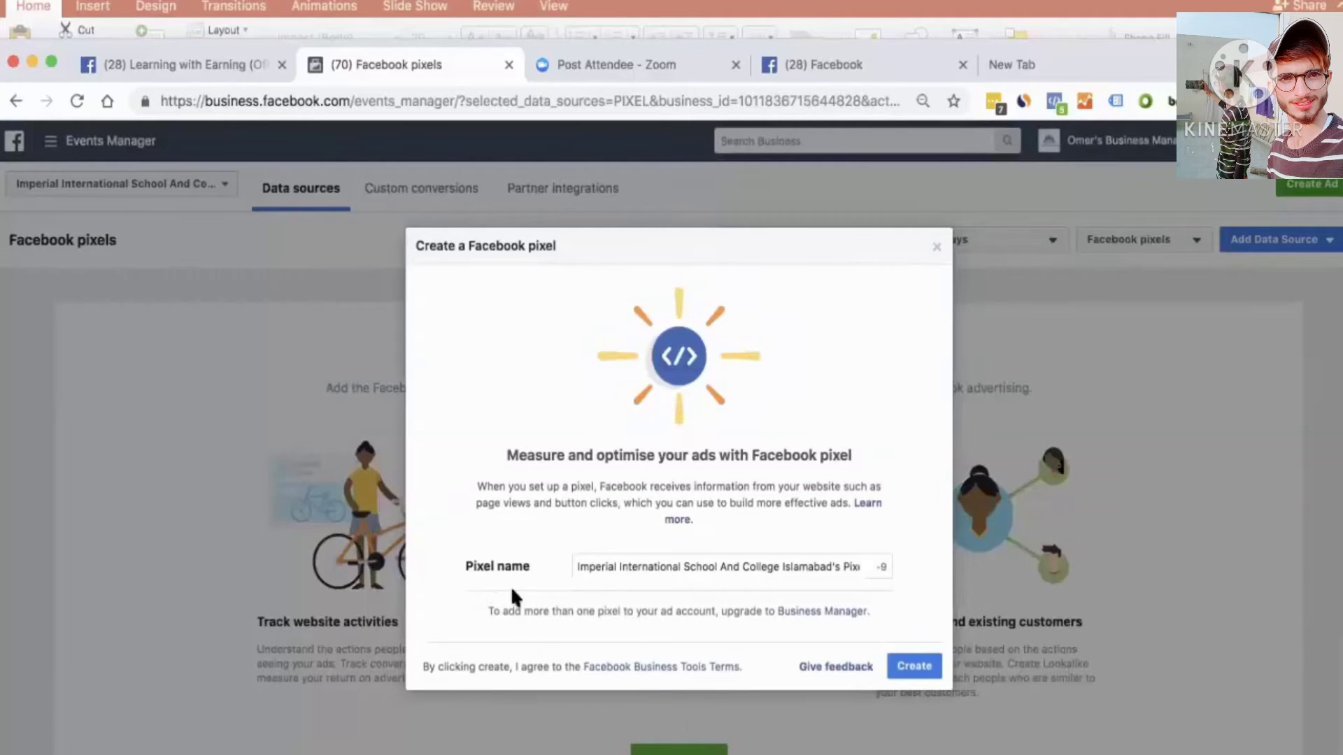
double_click(846, 567)
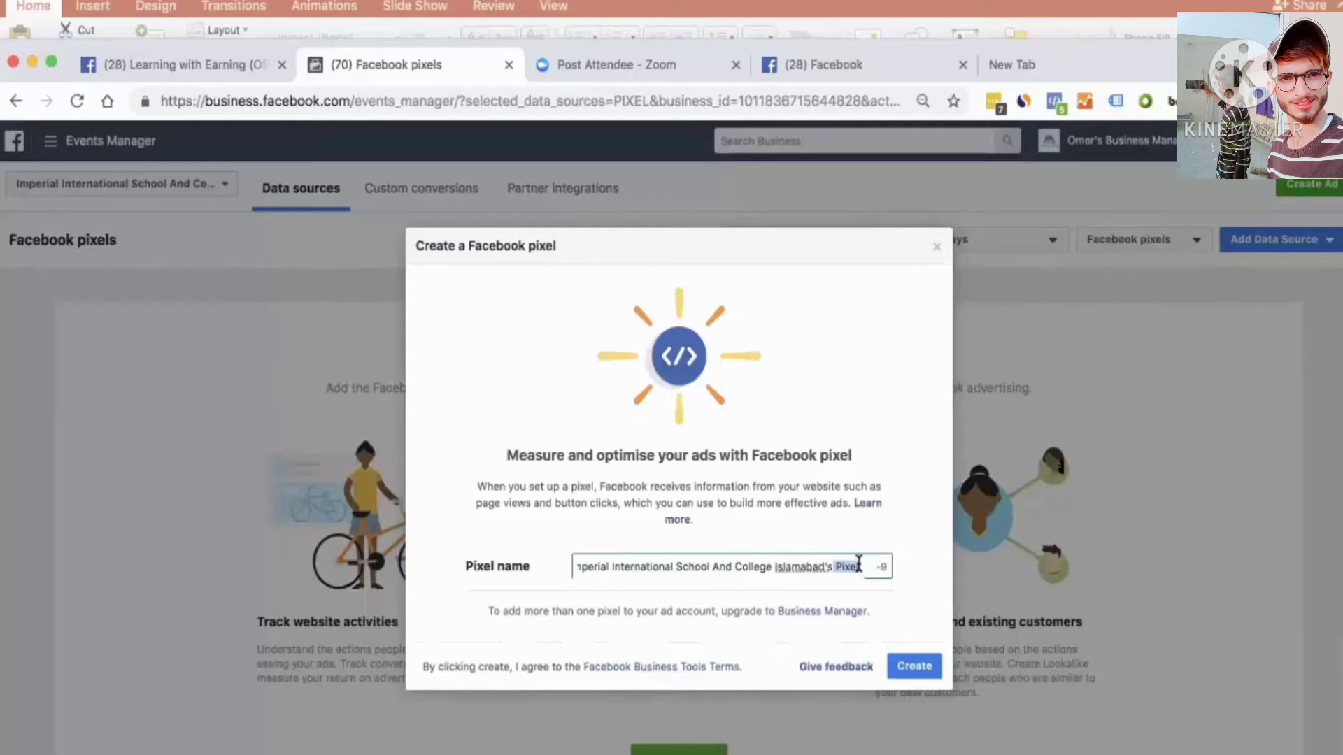
left_click_drag(772, 566, 838, 571)
key("BackSpace")
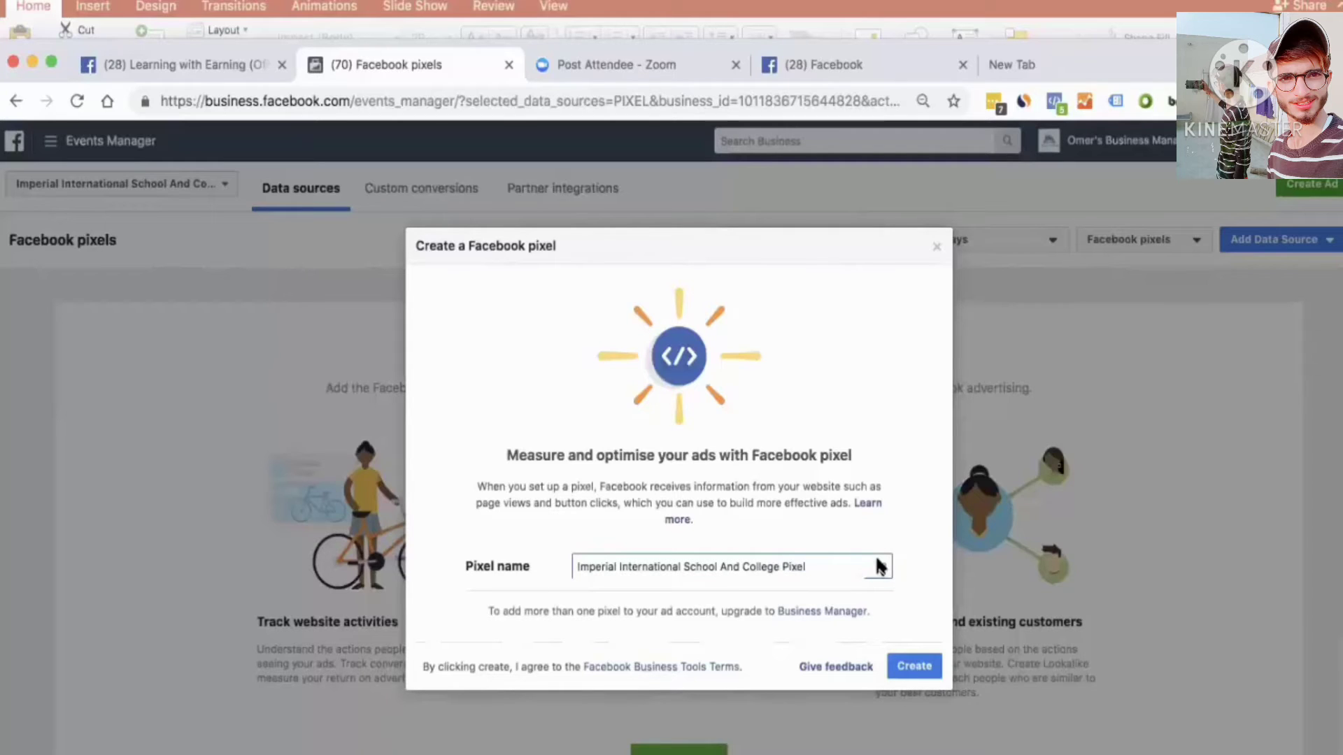
left_click(915, 673)
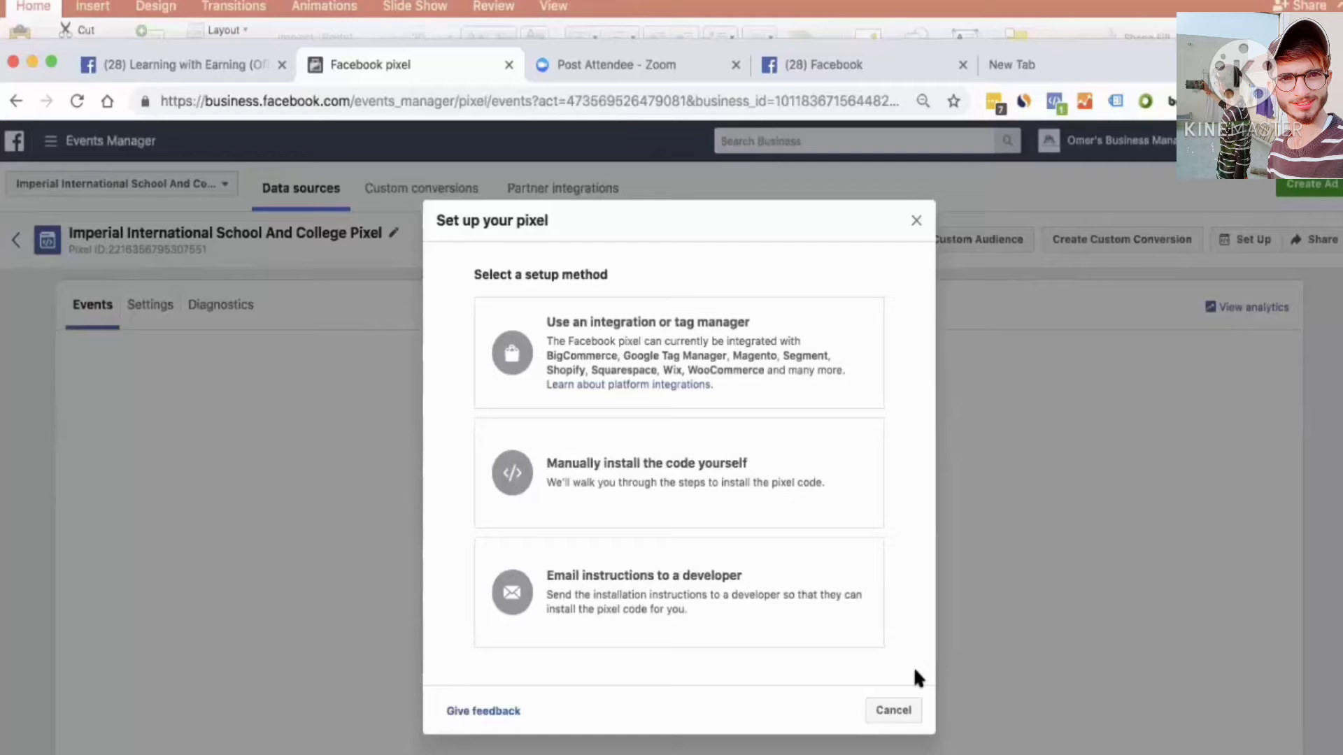
Open the setup instructions for emailing a developer and examine the pixel ID, base code and event code sections
left_click(652, 622)
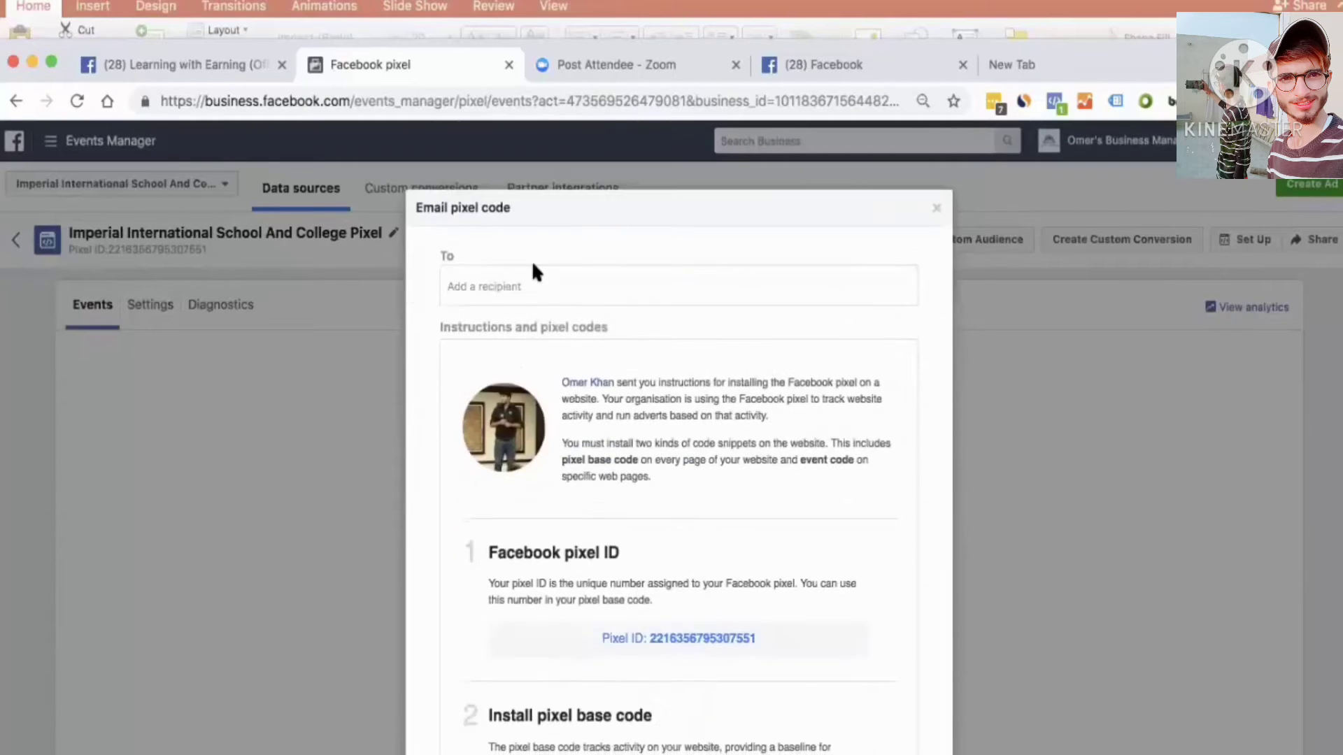
left_click(654, 286)
scroll(753, 564, "down", 3)
scroll(753, 564, "down", 9)
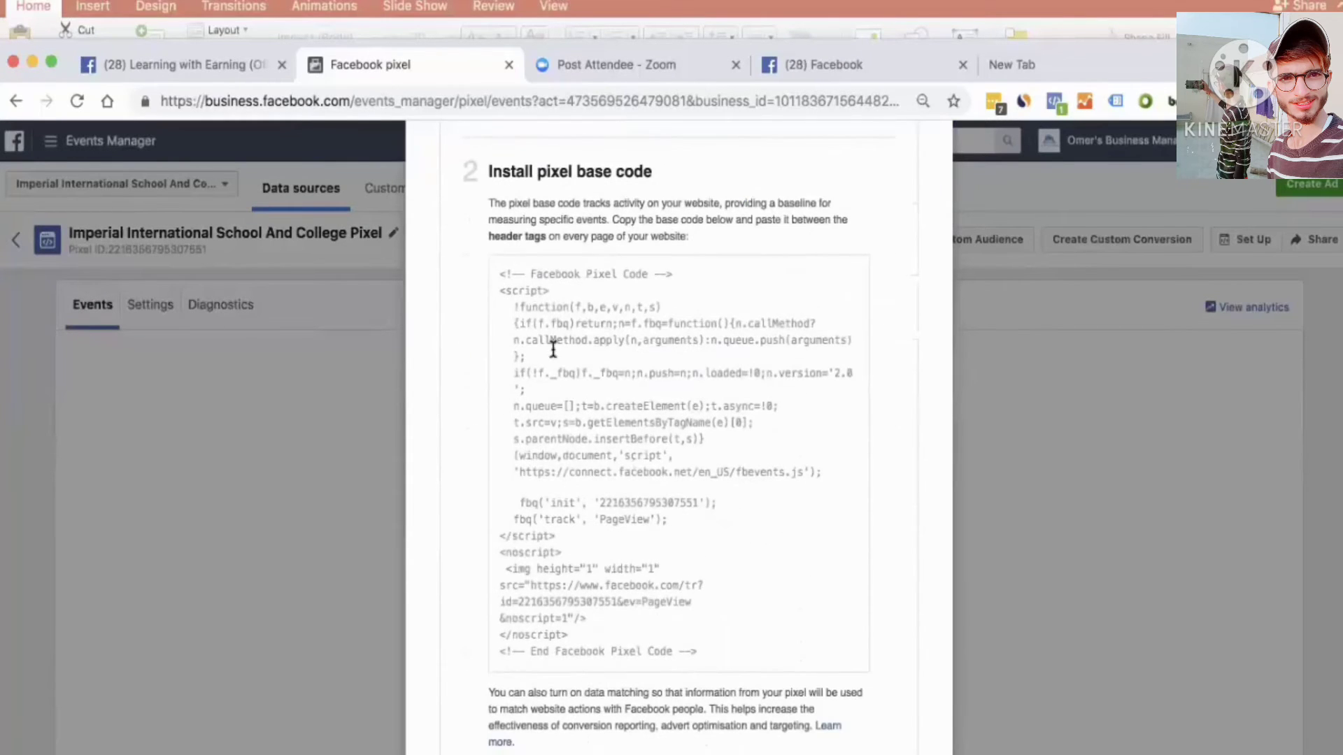
left_click_drag(528, 296, 873, 696)
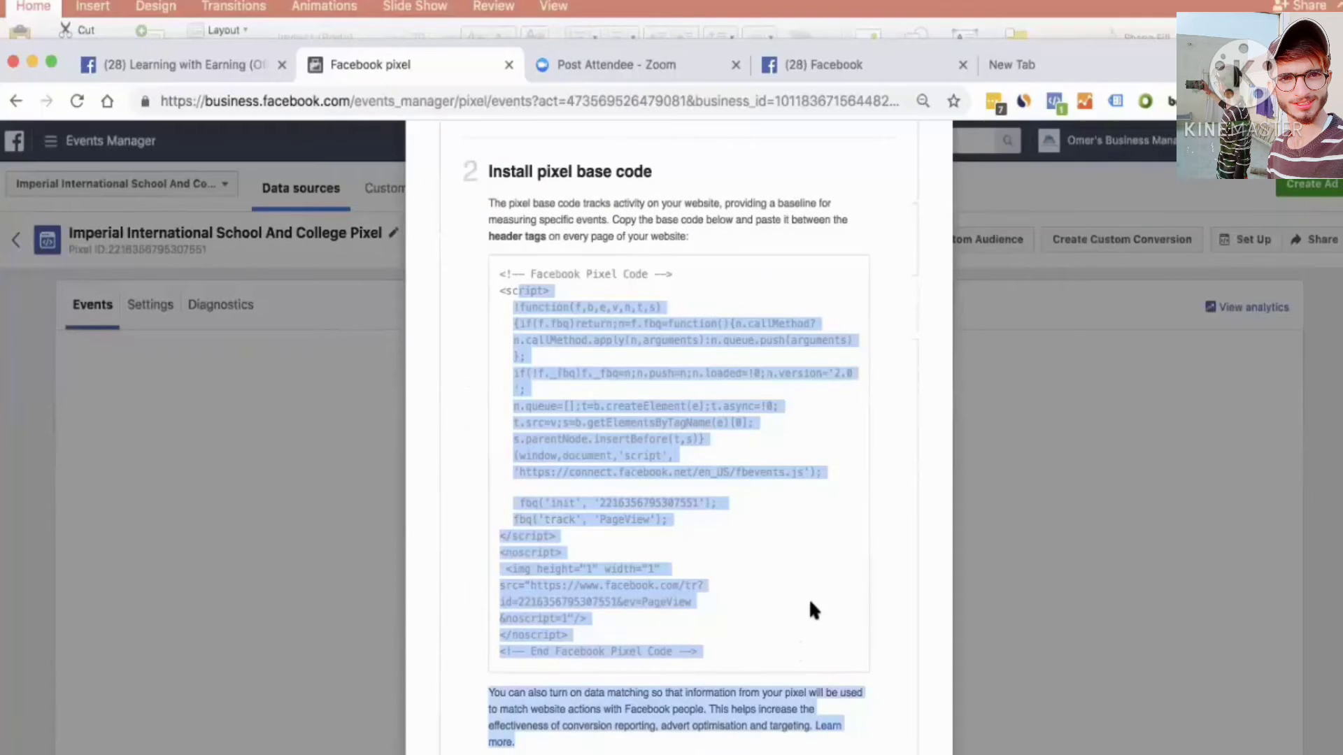
left_click(810, 603)
scroll(810, 603, "down", 11)
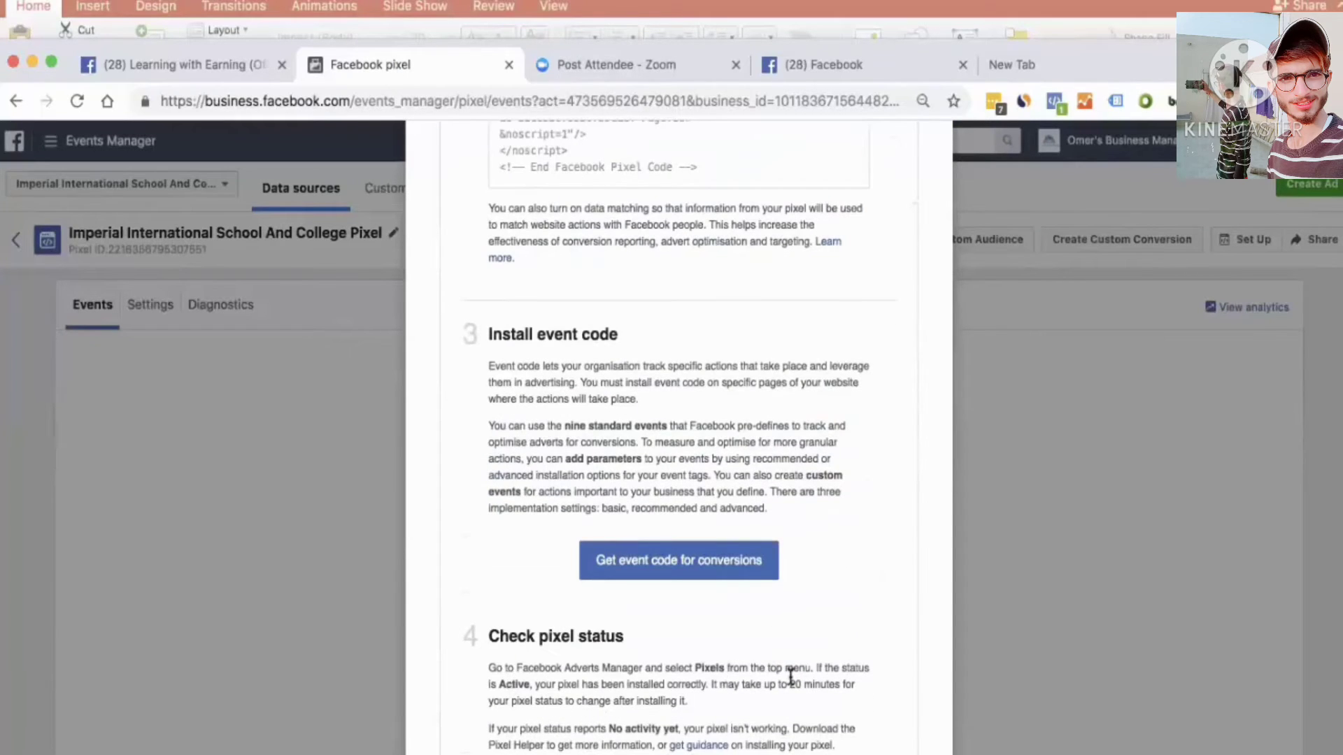
scroll(790, 677, "up", 4)
scroll(791, 677, "up", 18)
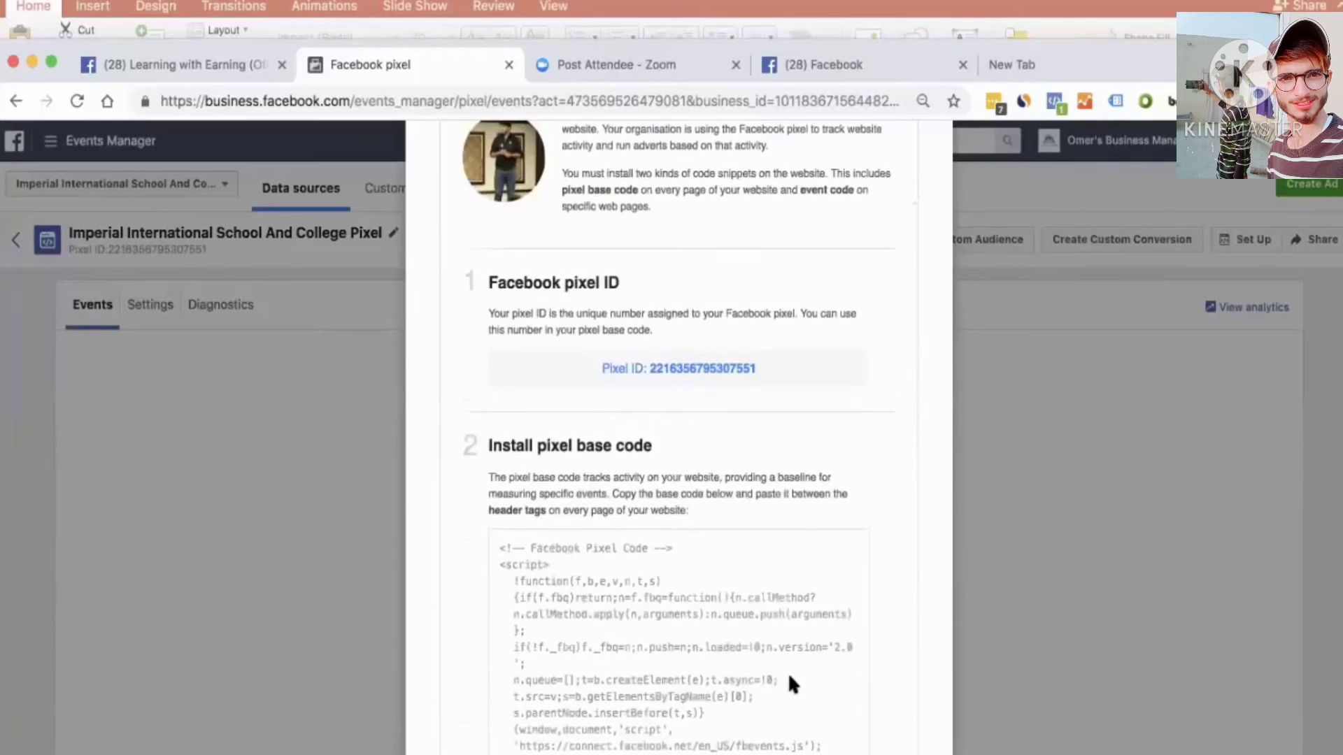
scroll(788, 673, "down", 14)
scroll(630, 714, "up", 1)
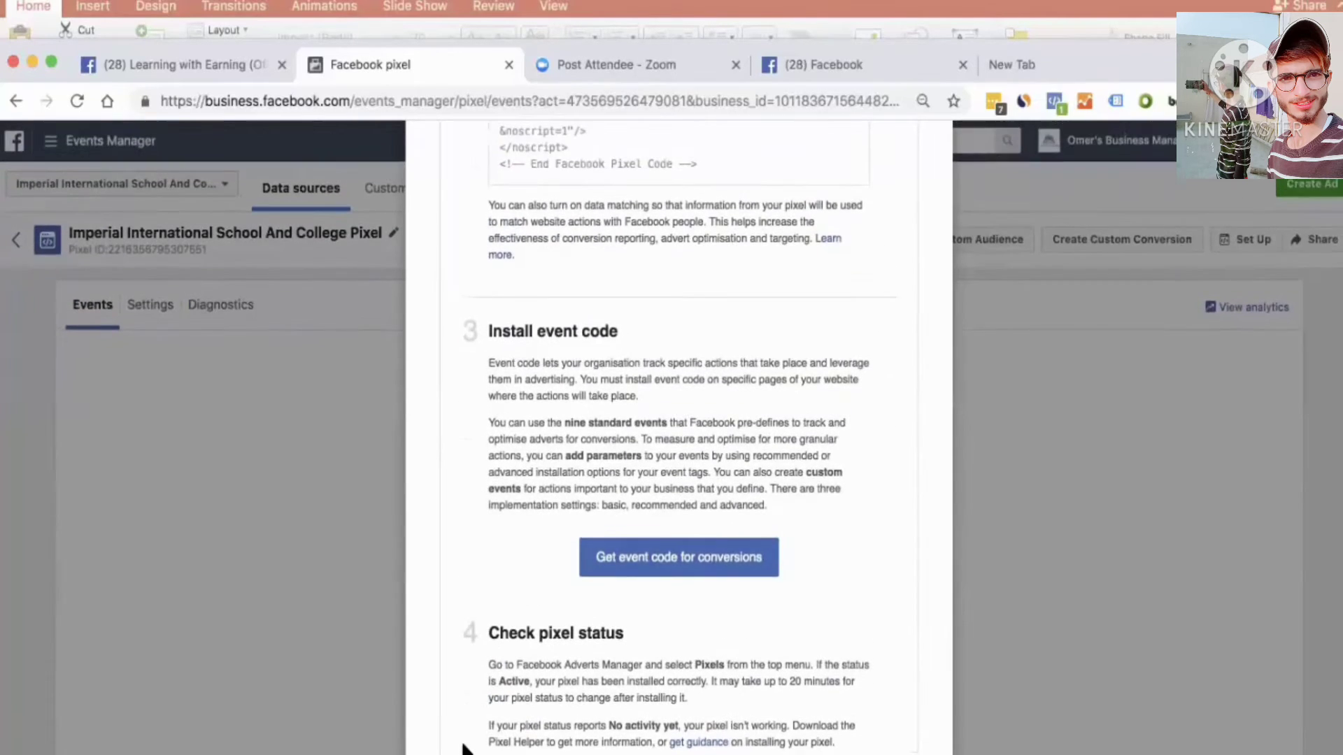
Look over the rest of the email instructions at reduced zoom, return to the setup methods and restore the page zoom to 100%
key("super+minus")
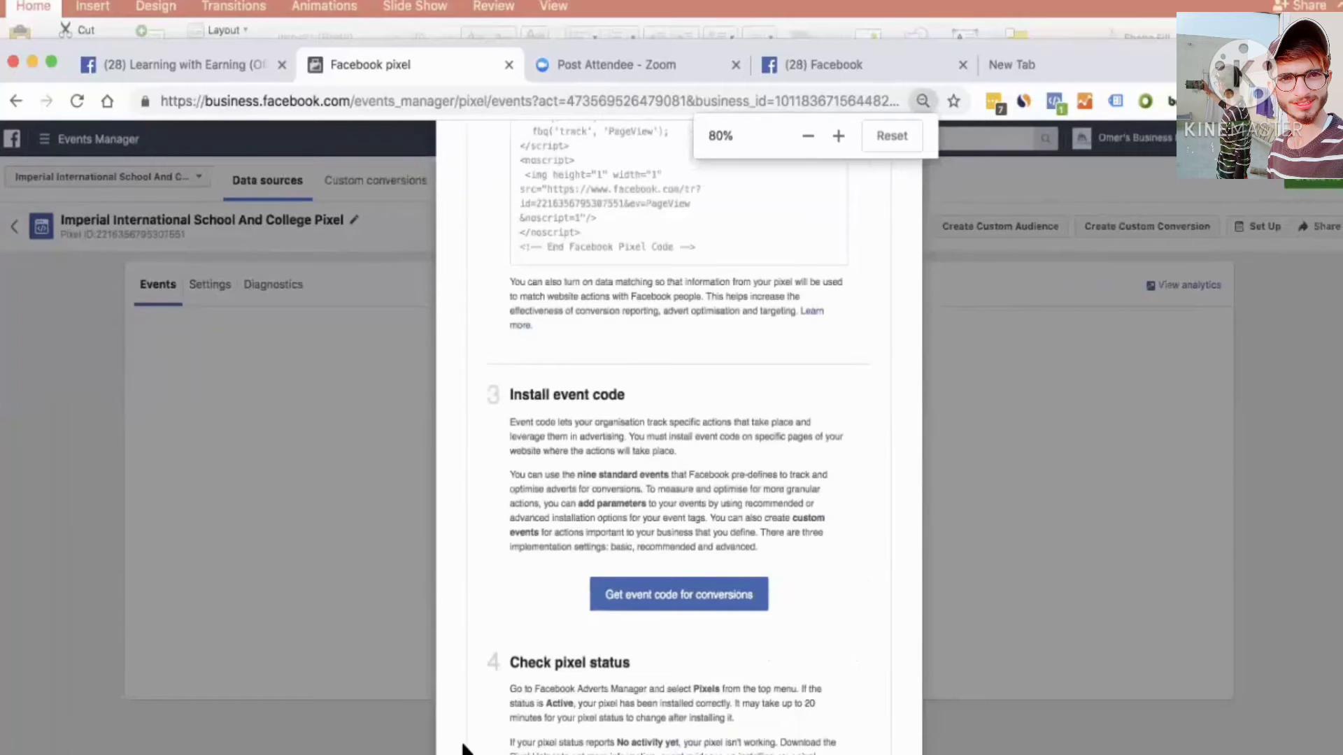
key("super+minus")
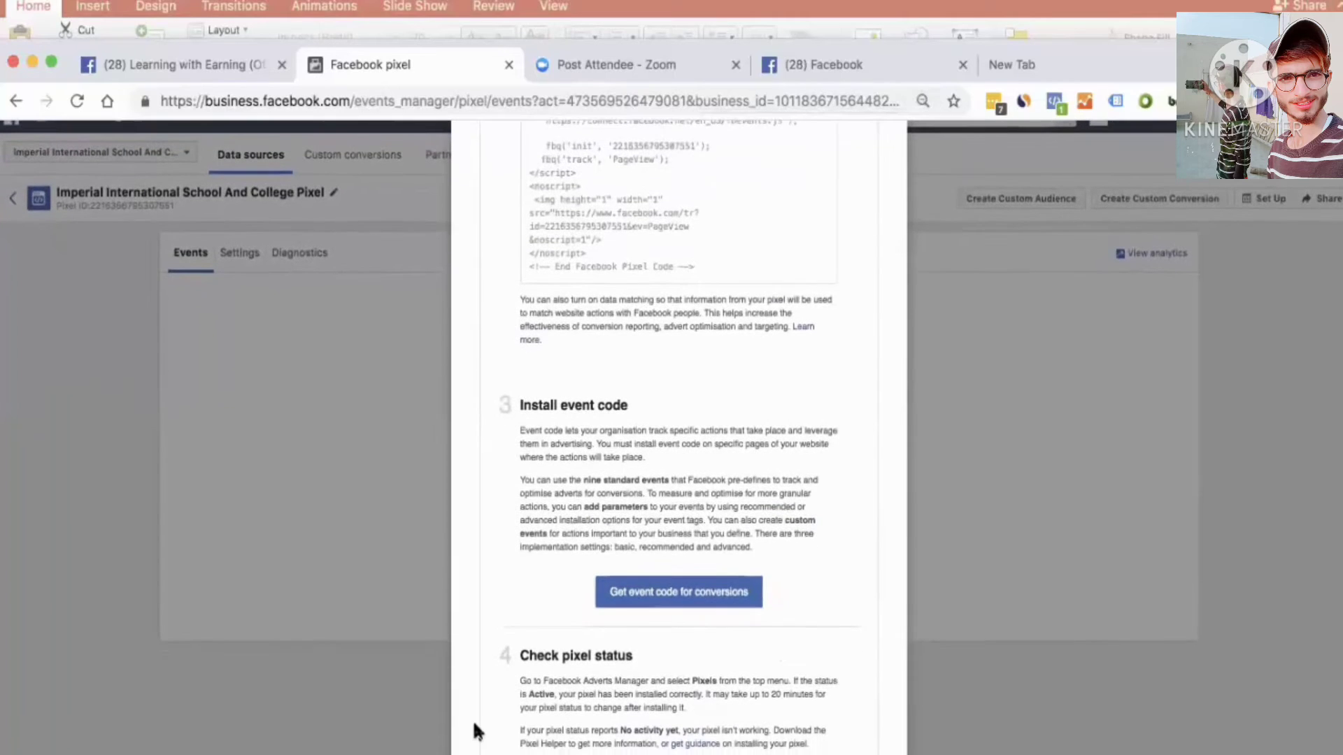
scroll(495, 667, "down", 2)
scroll(497, 670, "down", 2)
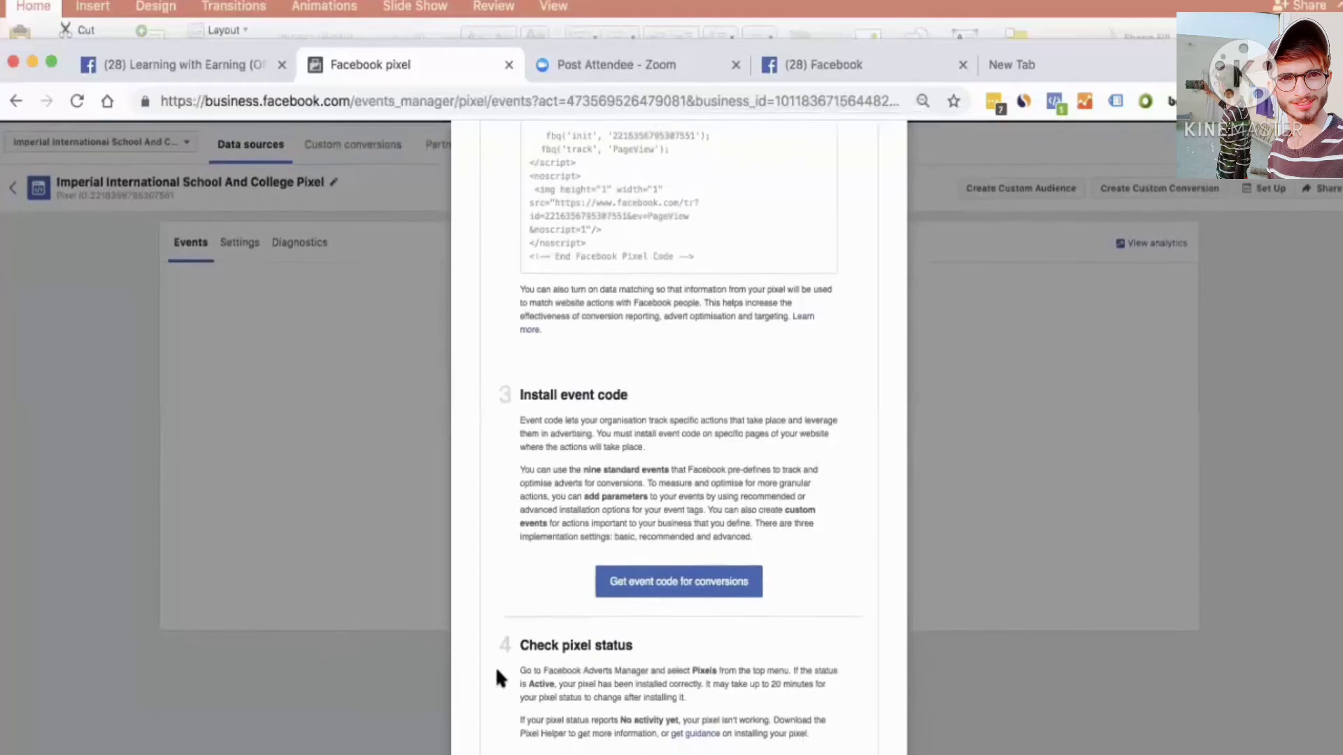
key("super+minus")
key("super+minus")
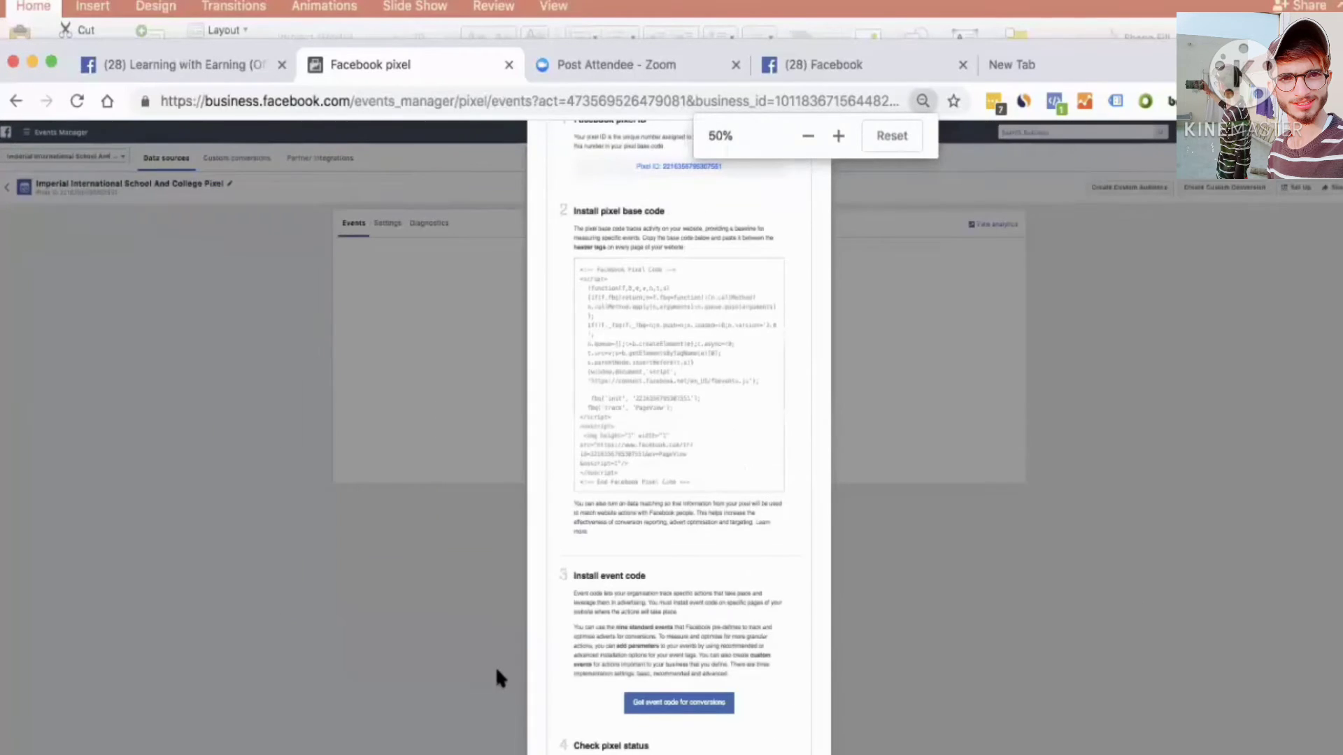
key("super+minus")
key("super+minus")
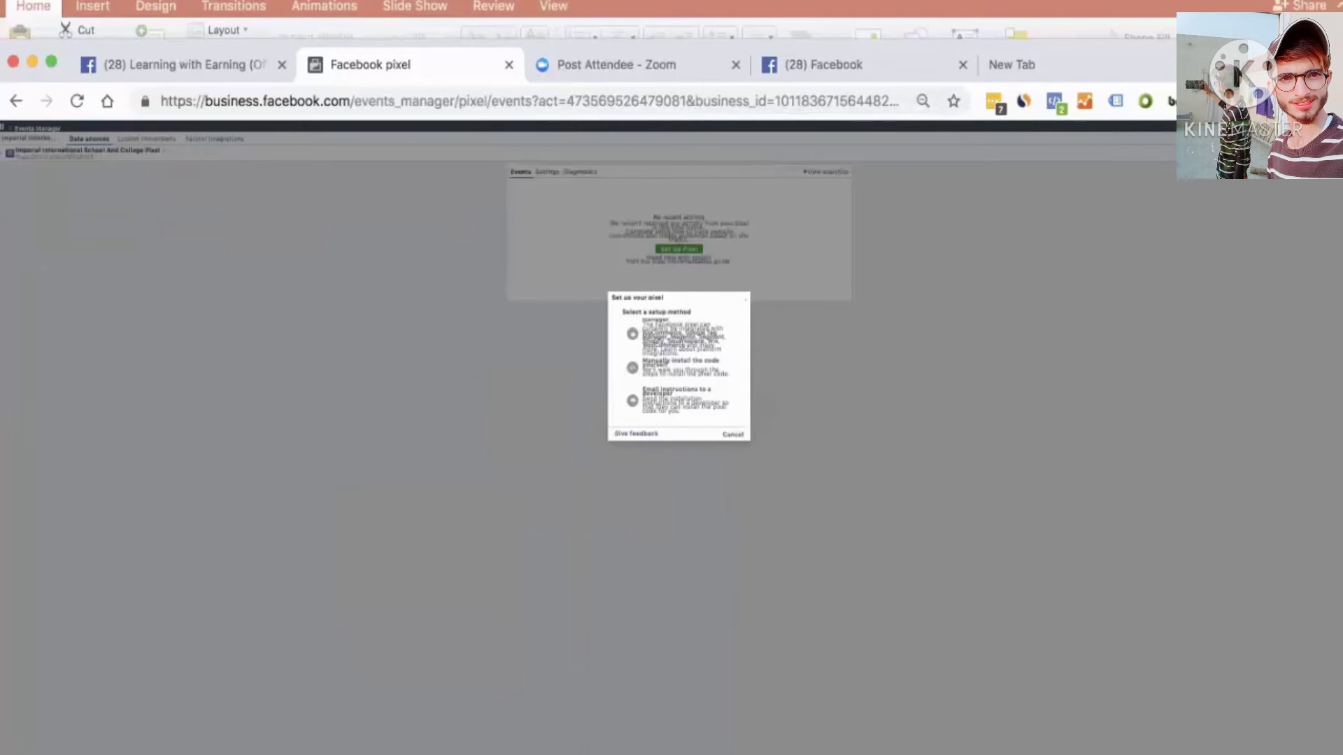
key("super+0")
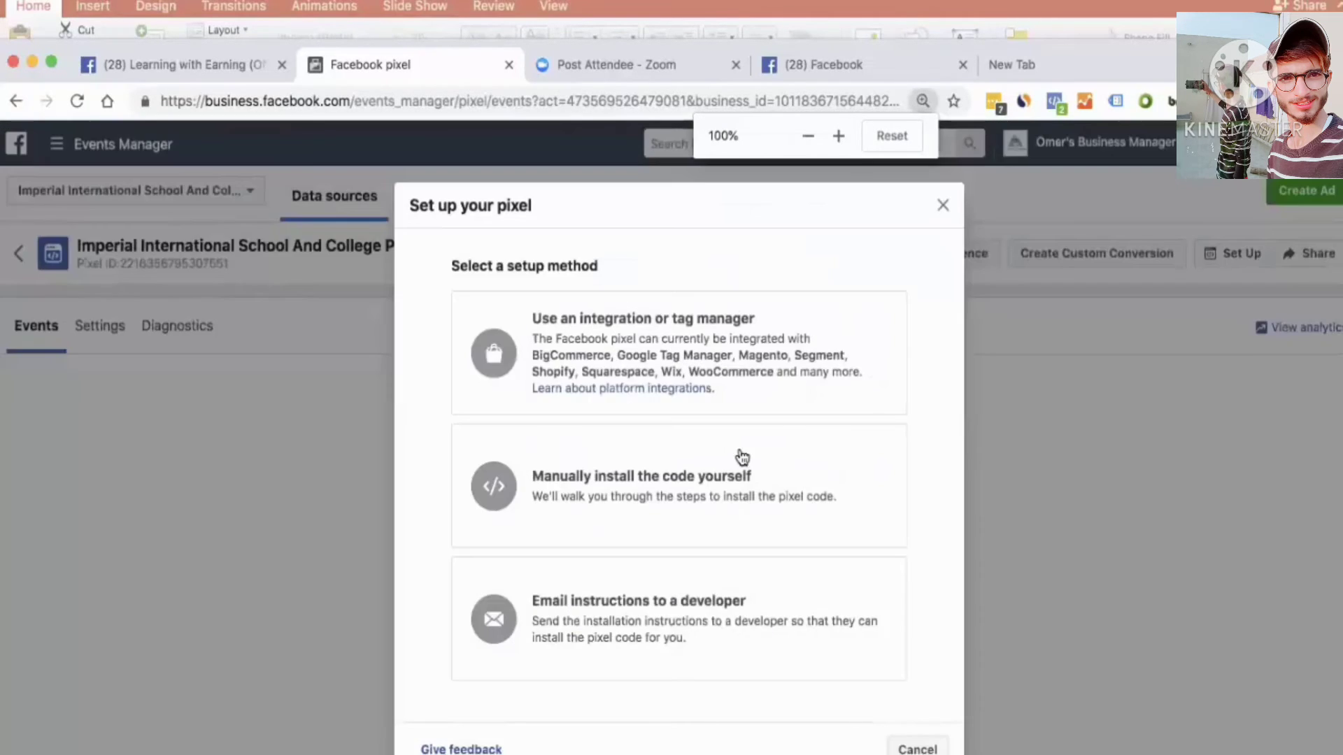
Choose the integration setup method with WooCommerce as partner and download the Facebook pixel extension
left_click(687, 332)
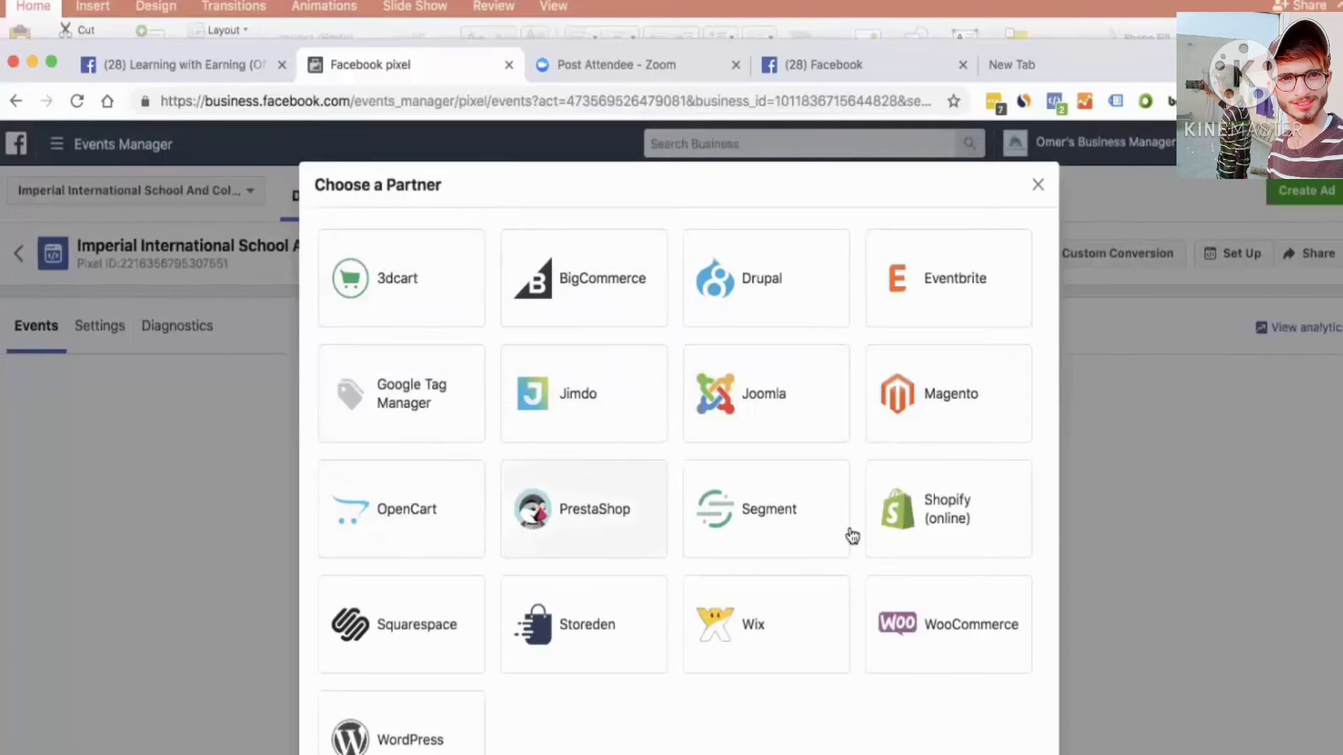
left_click(898, 631)
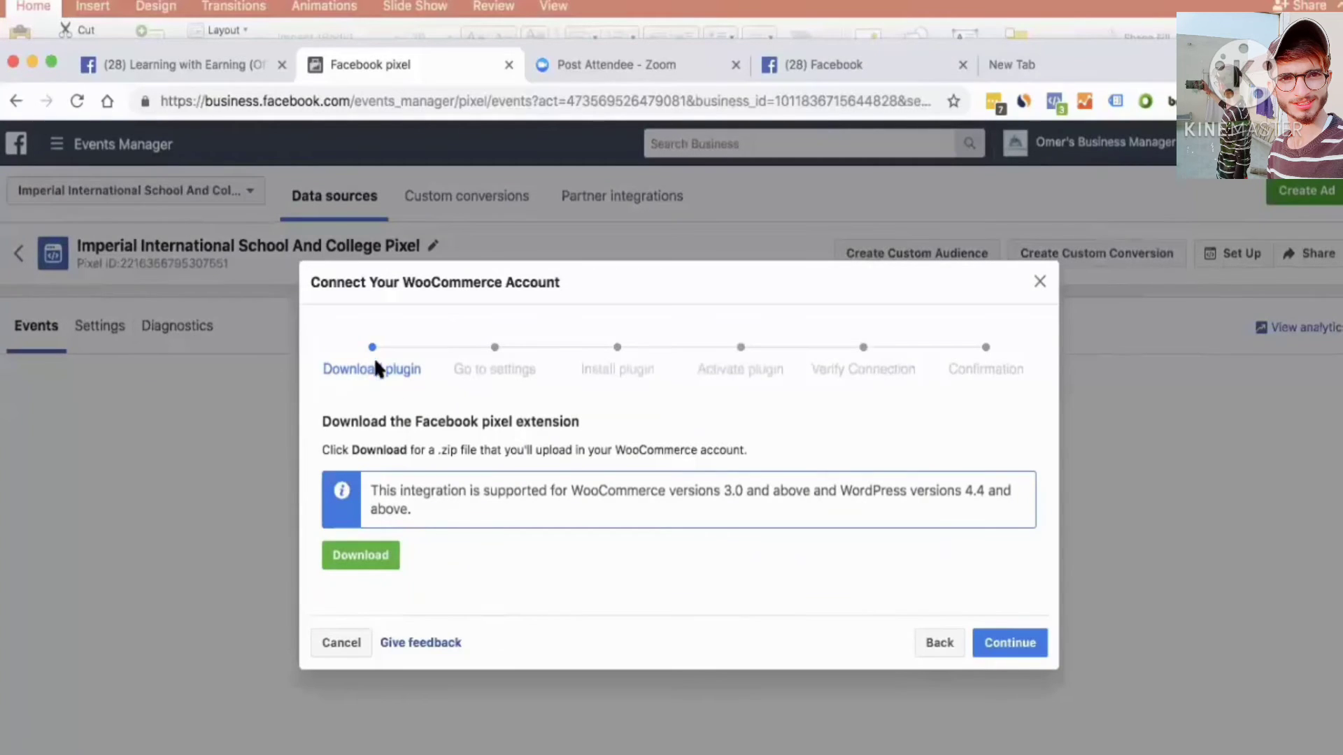
left_click(354, 551)
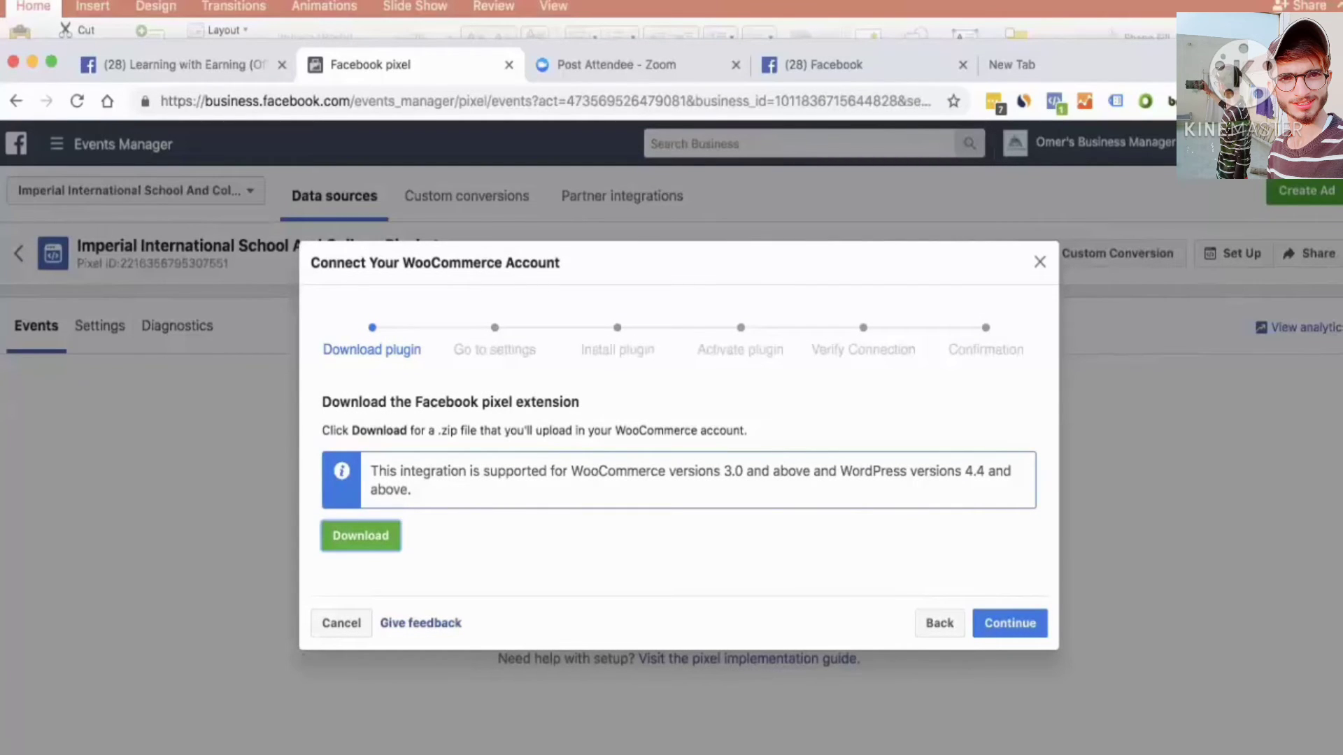
Show the downloaded facebook-for-woocommerce-pixel ZIP in Finder, inspect the apps available for opening it, and close the folder window
left_click_drag(699, 706, 700, 672)
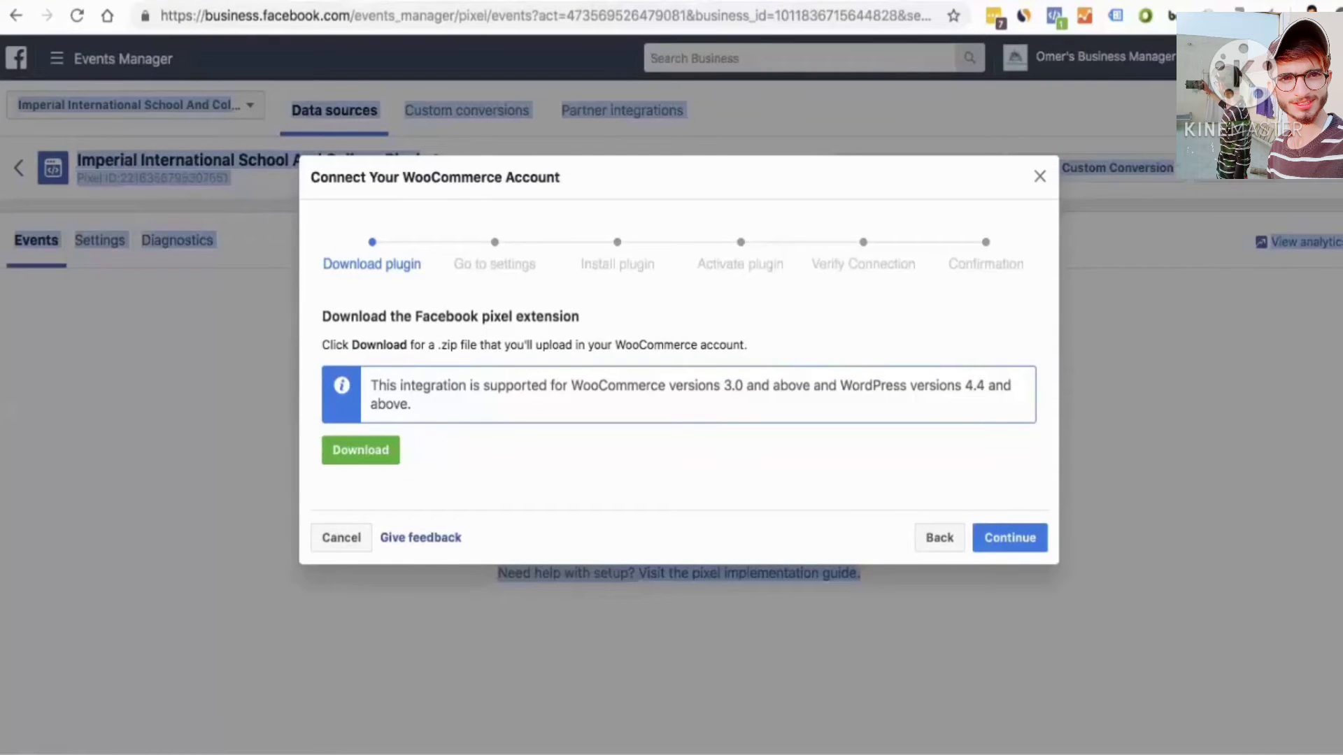
left_click(241, 754)
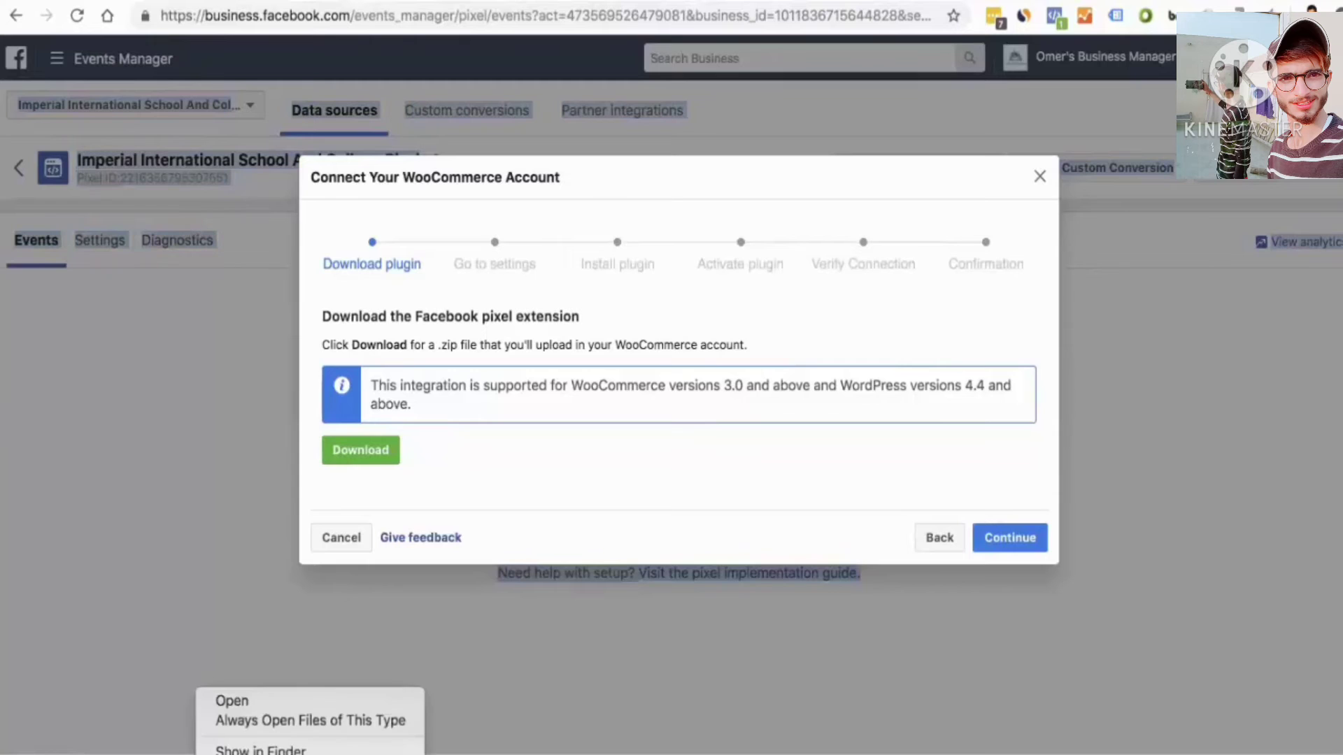
left_click(246, 752)
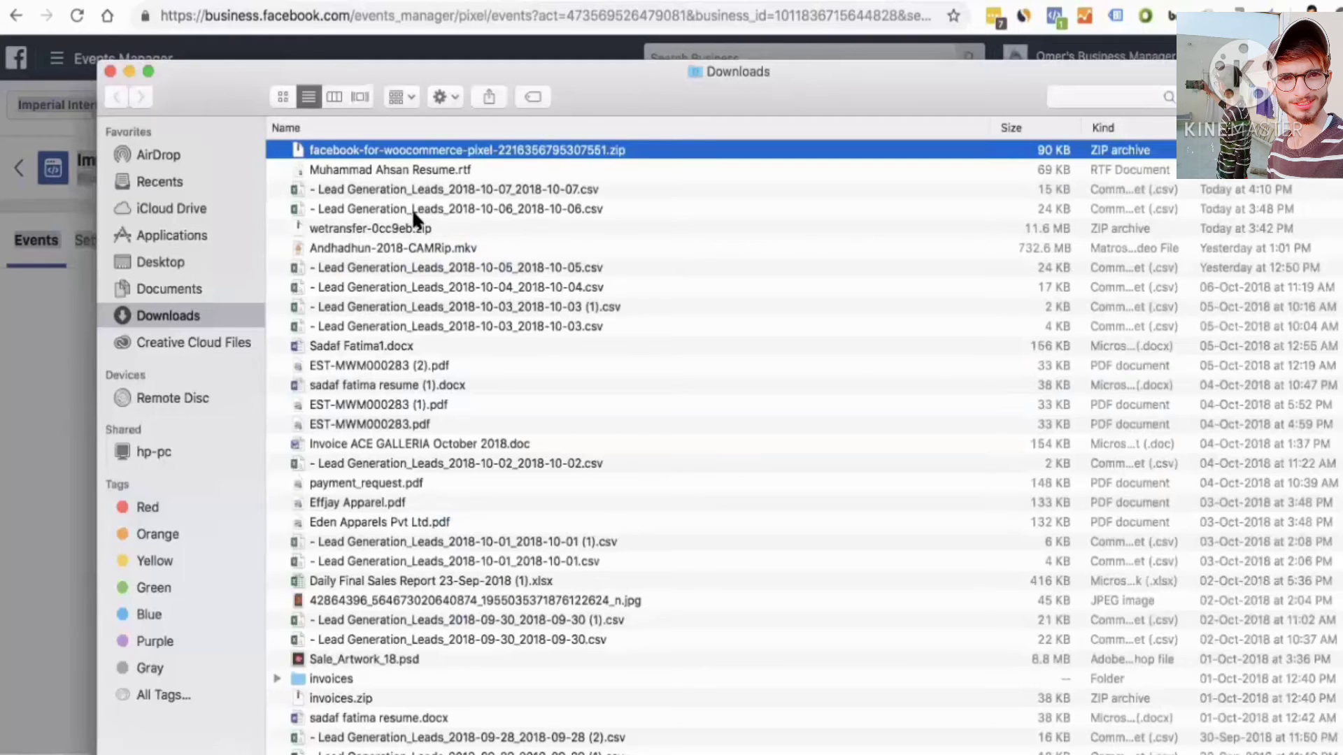
right_click(420, 156)
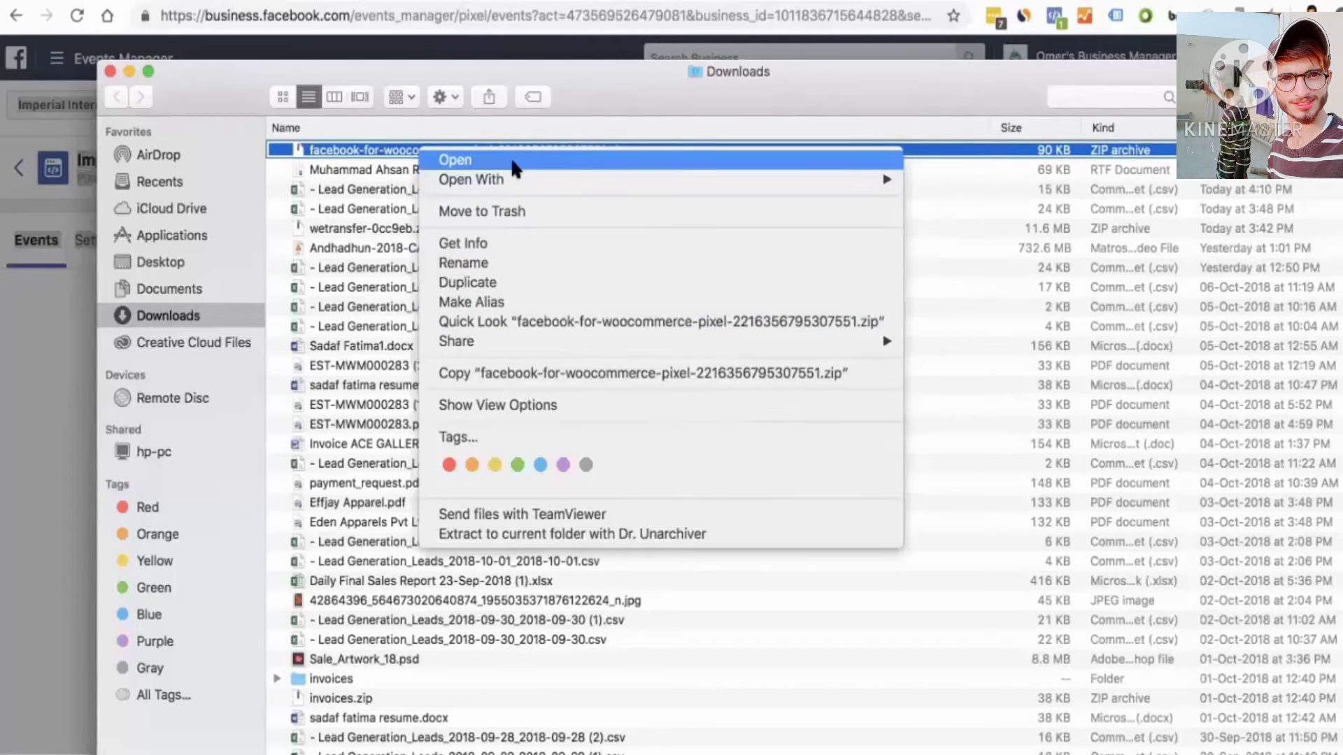
mouse_move(516, 181)
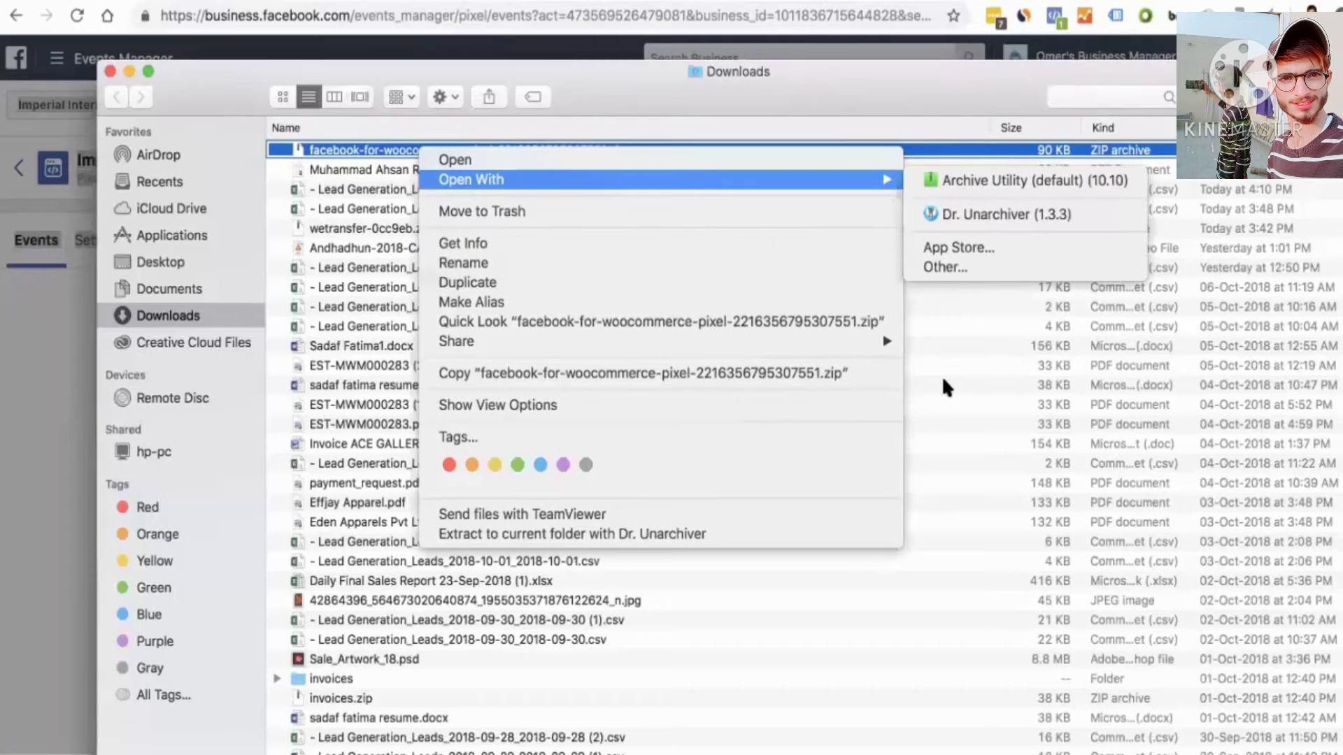
left_click(109, 75)
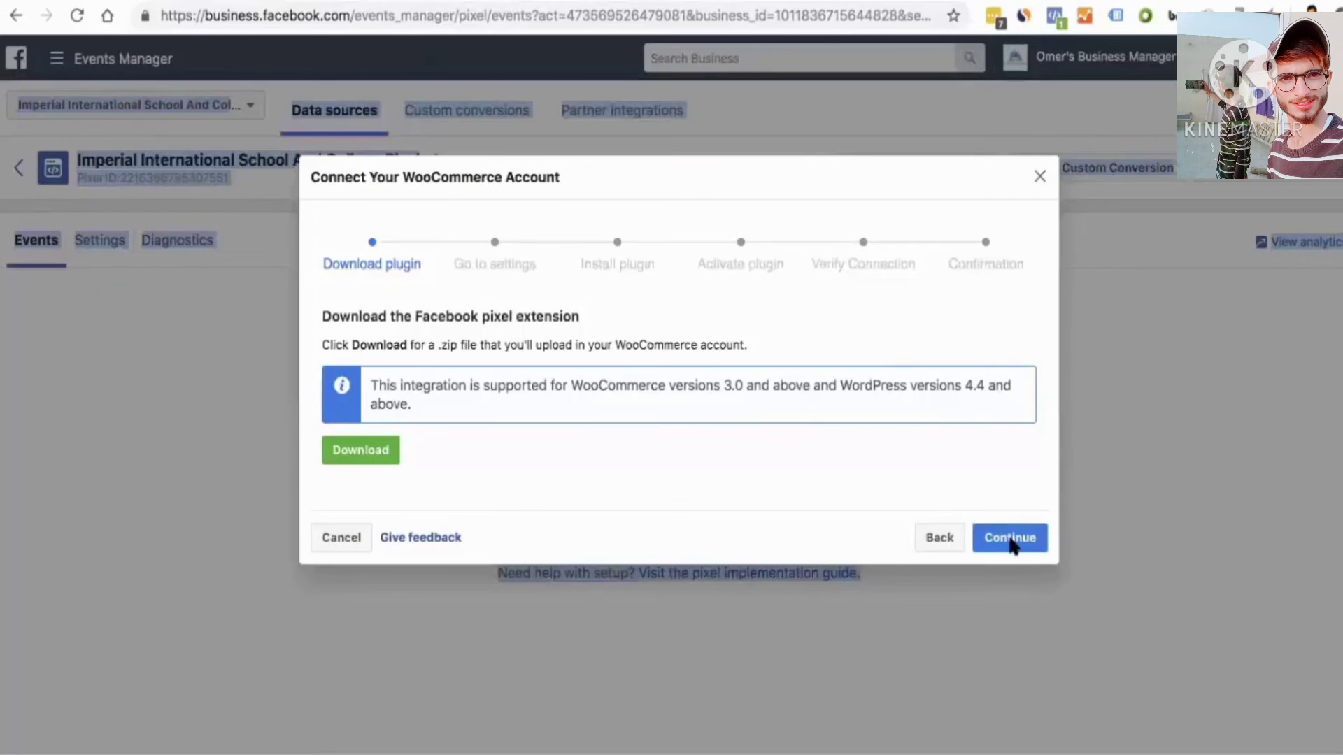
Advance the WooCommerce setup to the Go to settings stage and read how to add a new plugin in WordPress
left_click(1010, 540)
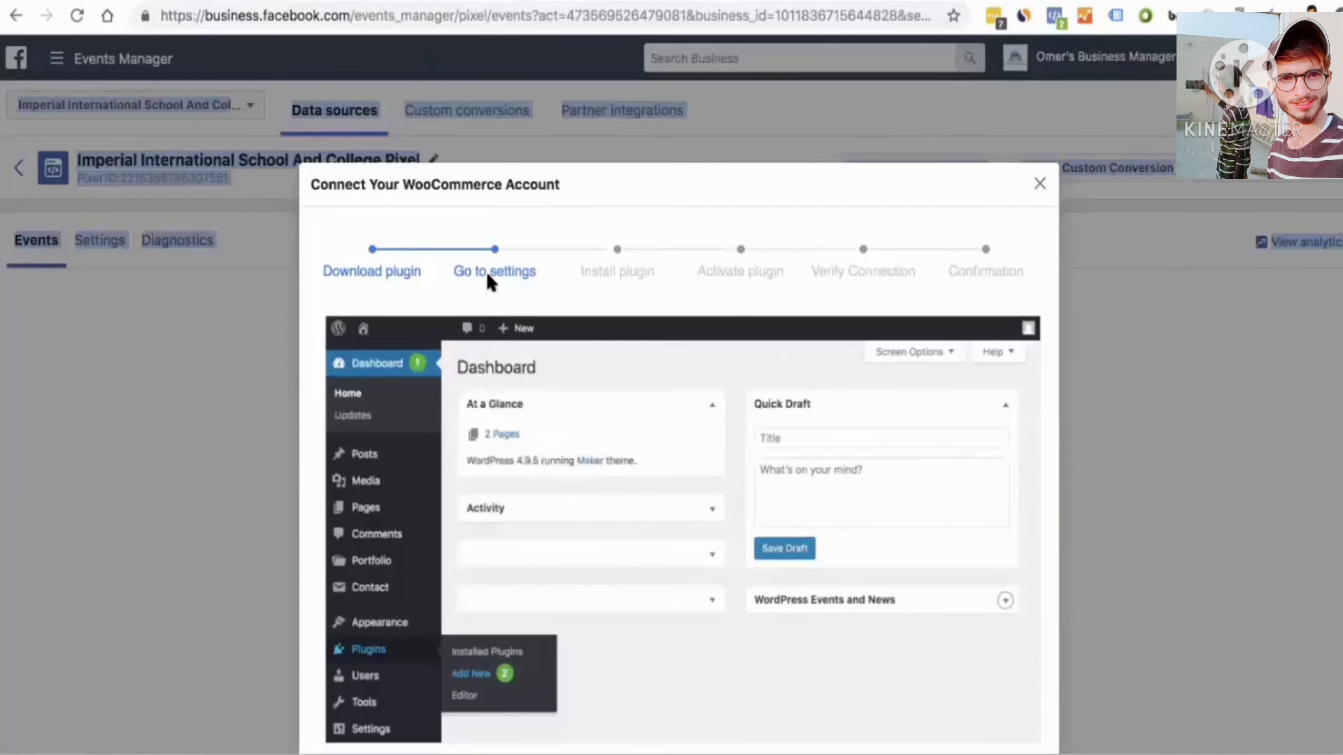
scroll(498, 375, "down", 2)
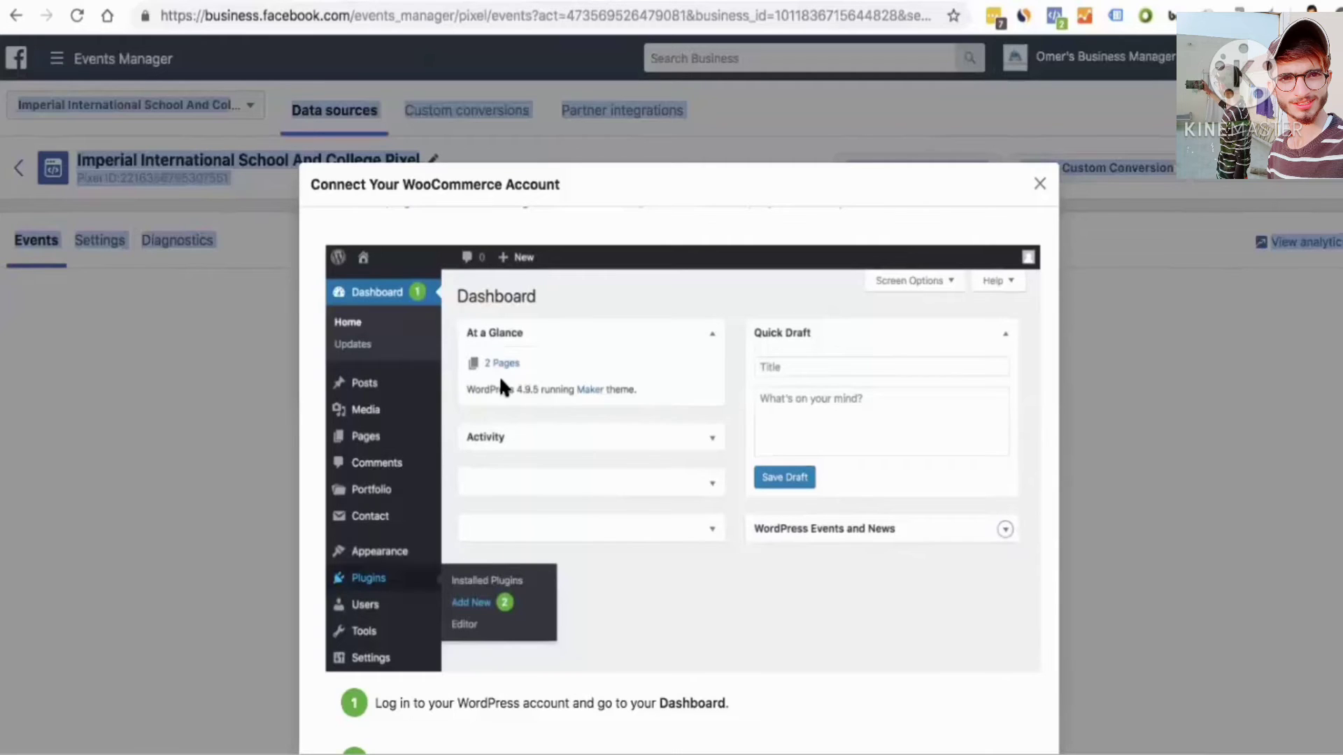
scroll(498, 375, "down", 1)
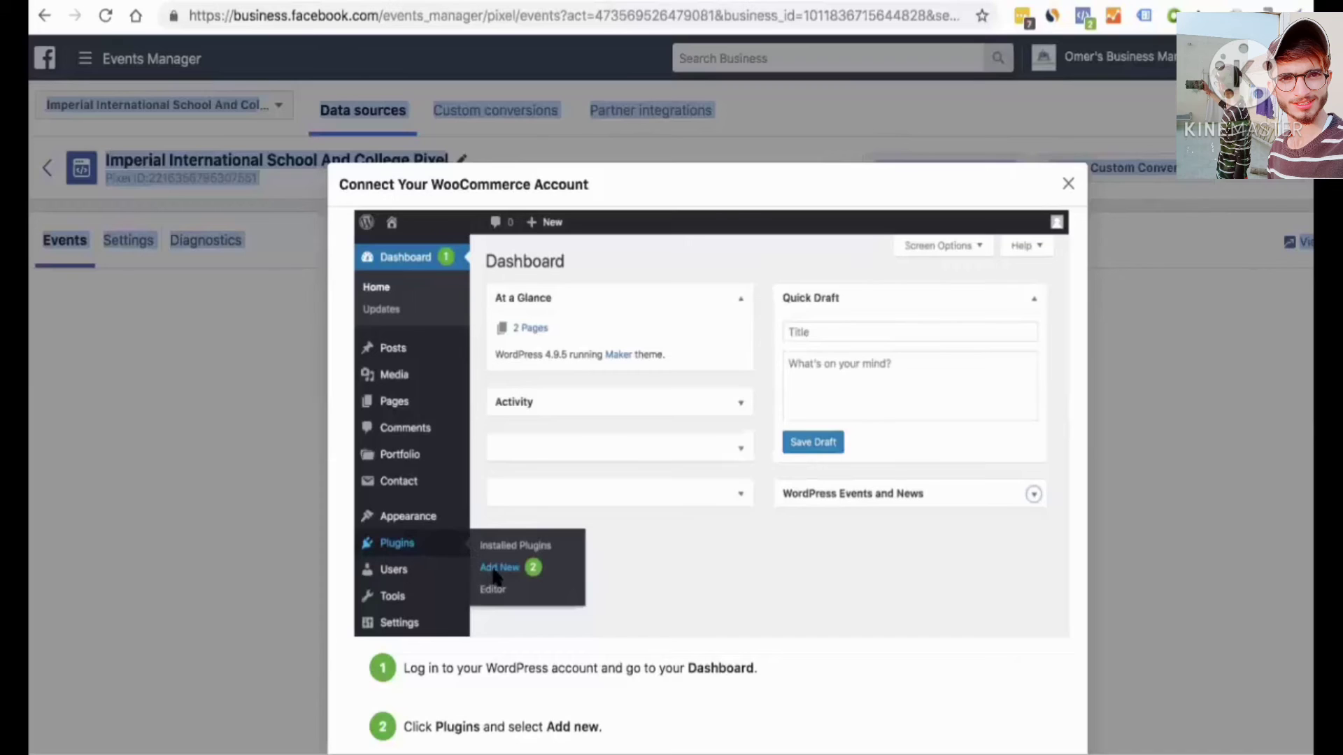
scroll(558, 536, "down", 1)
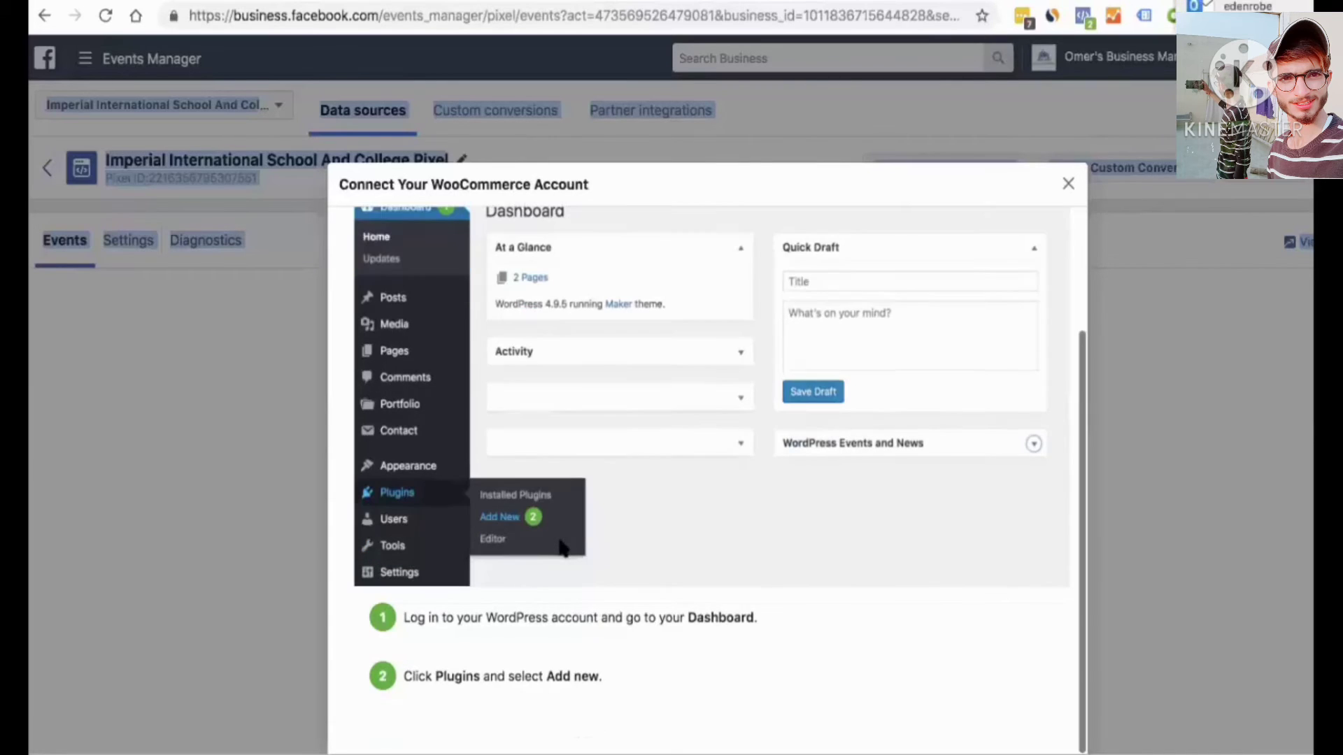
scroll(643, 642, "down", 3)
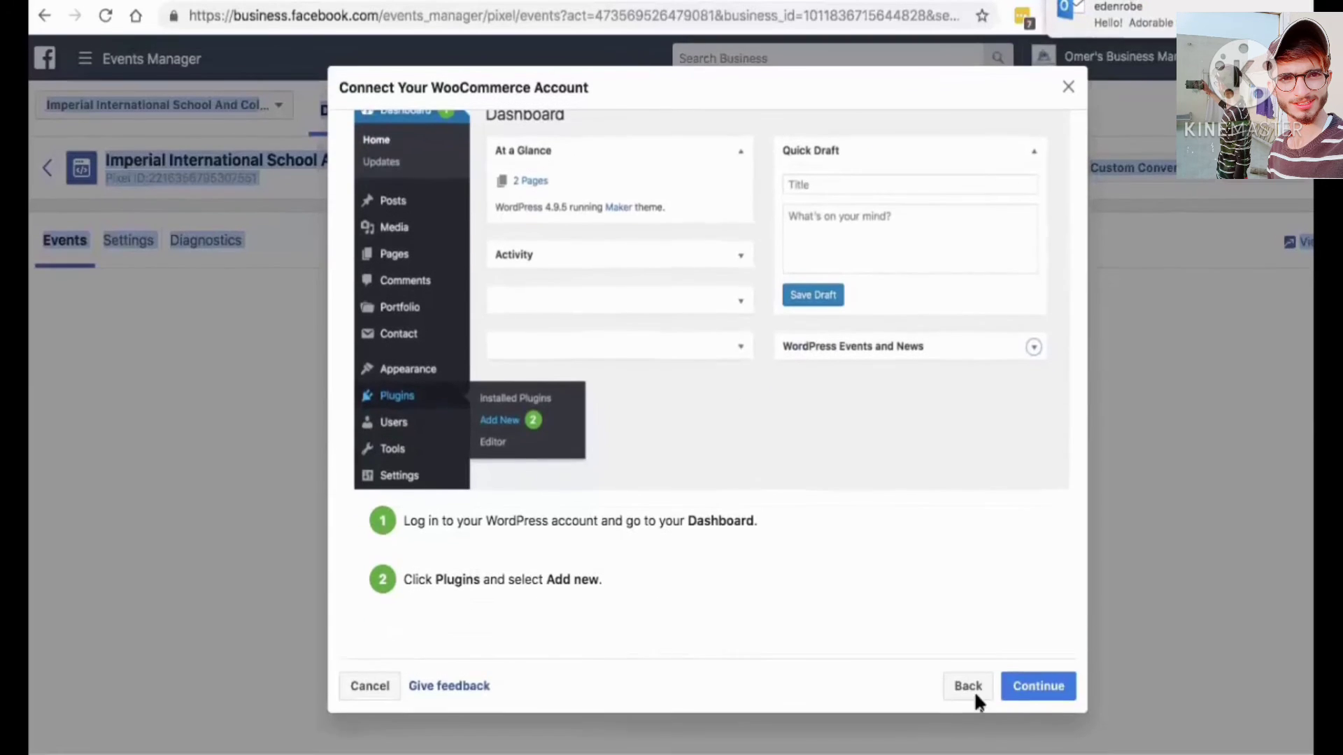
Continue to the Install plugin stage and read the instructions for uploading and installing the pixel ZIP file
left_click(1024, 697)
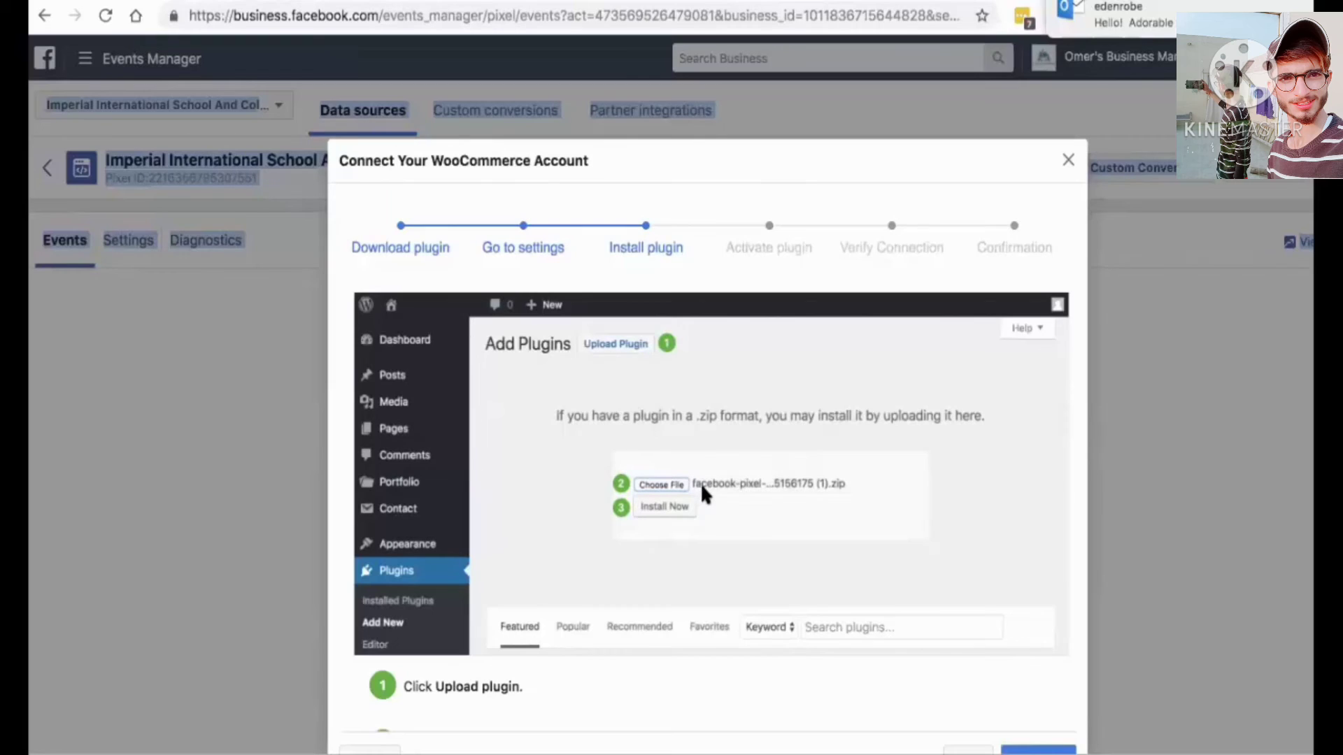
scroll(669, 505, "down", 3)
scroll(669, 505, "down", 1)
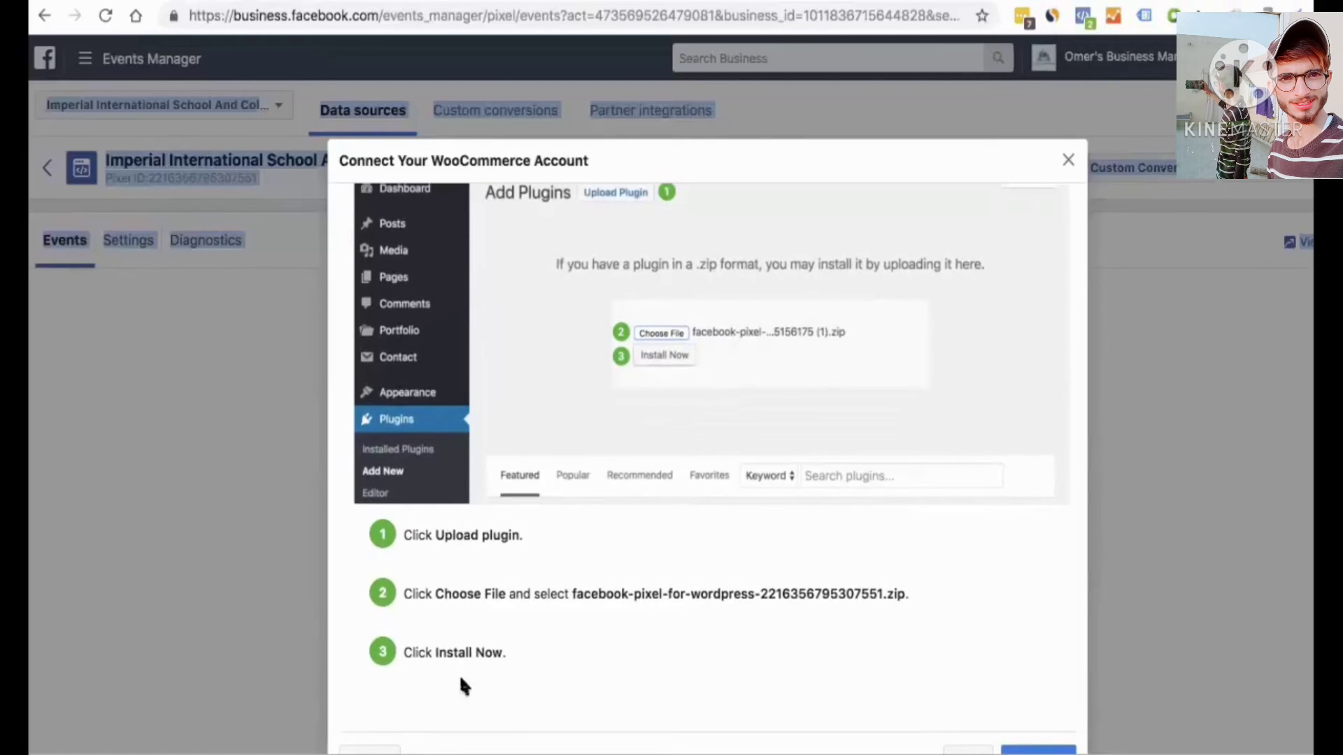
scroll(1014, 649, "down", 2)
Review the Activate plugin instructions, then continue past Verify Connection to the Confirmation stage without verifying
left_click(1035, 684)
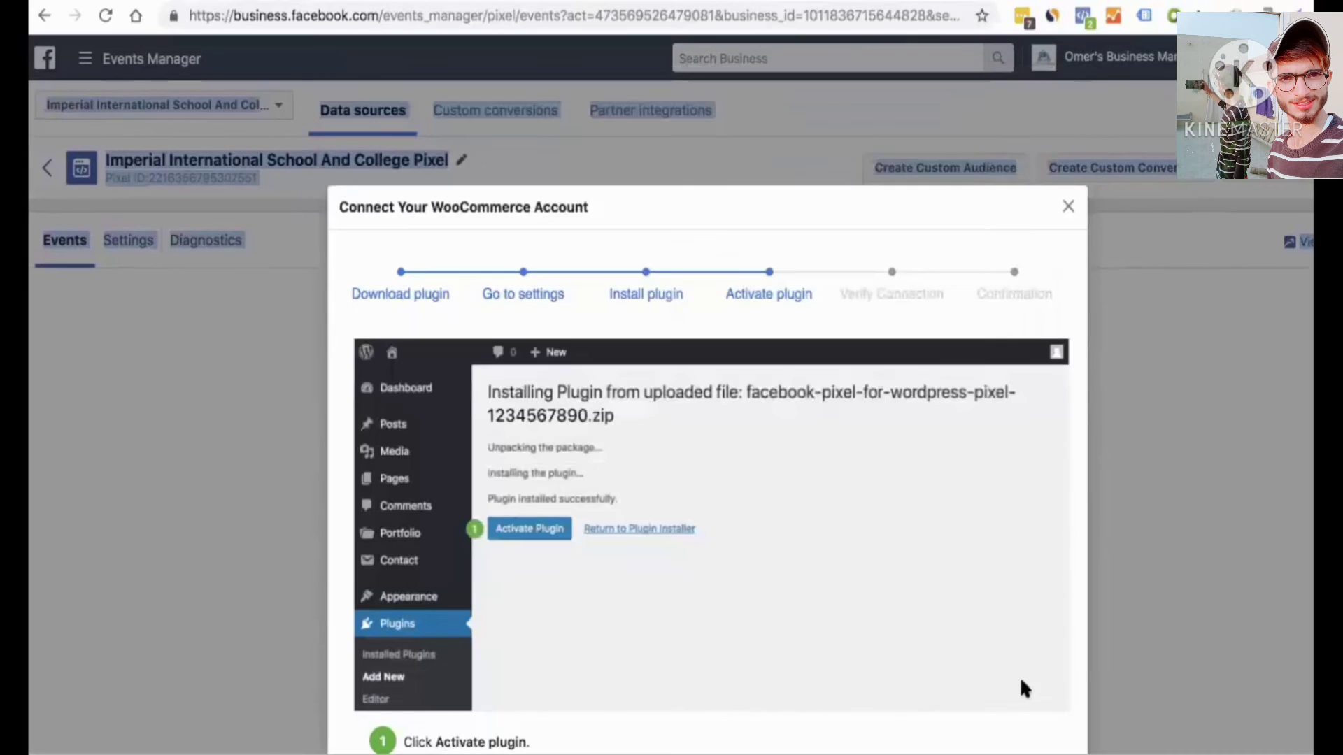
scroll(690, 459, "down", 1)
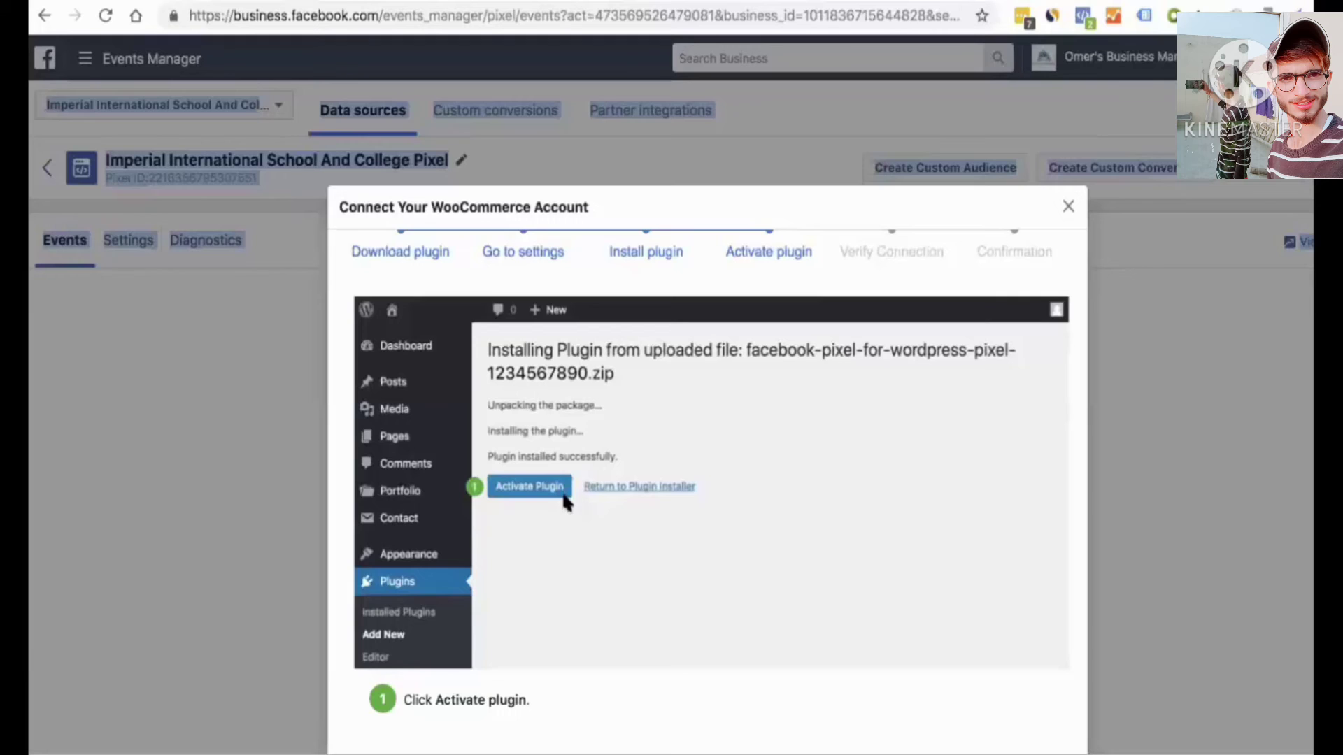
scroll(565, 498, "down", 3)
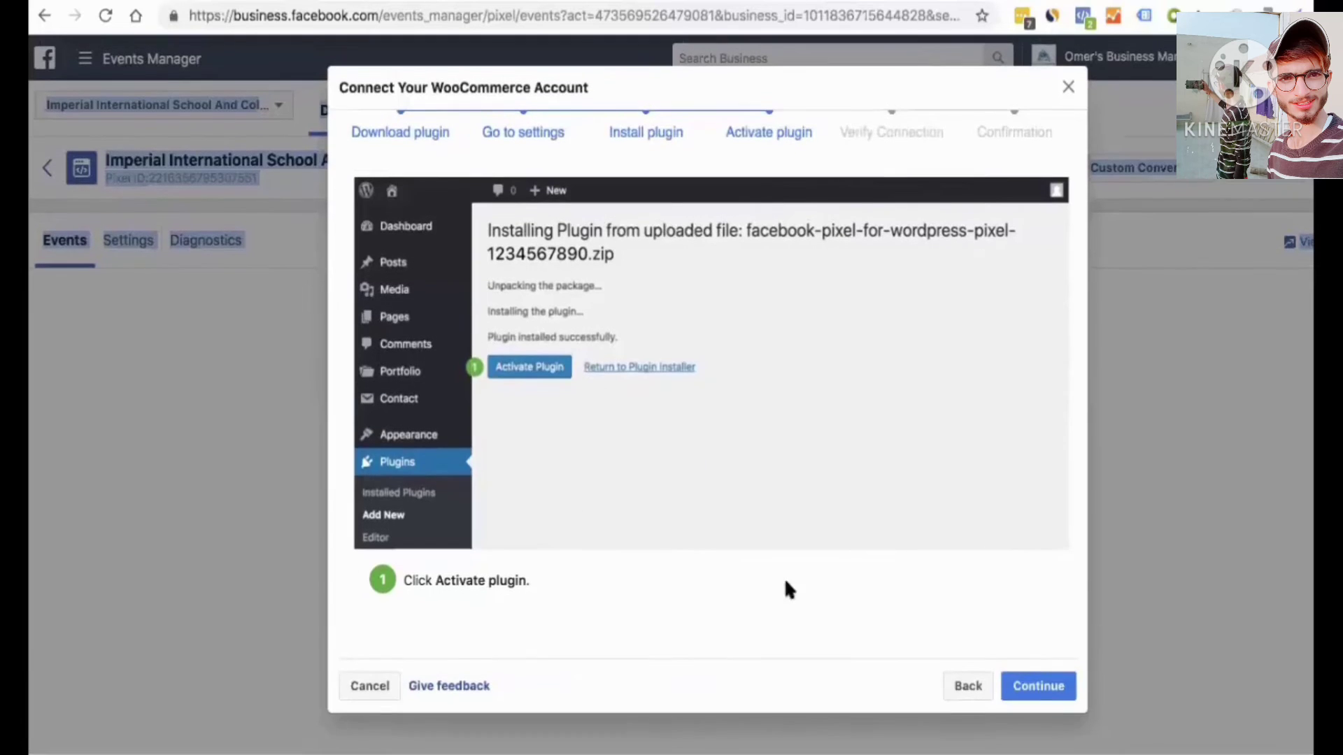
left_click(1032, 685)
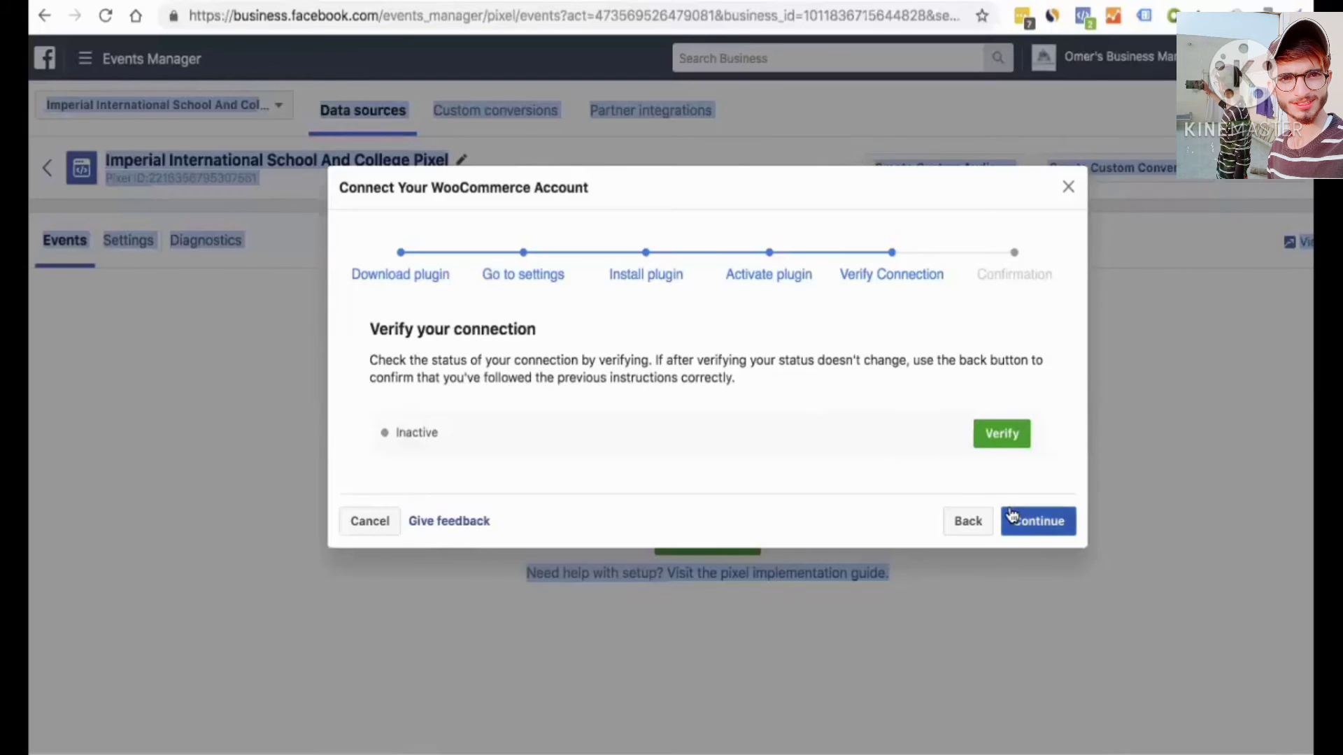
left_click(1031, 521)
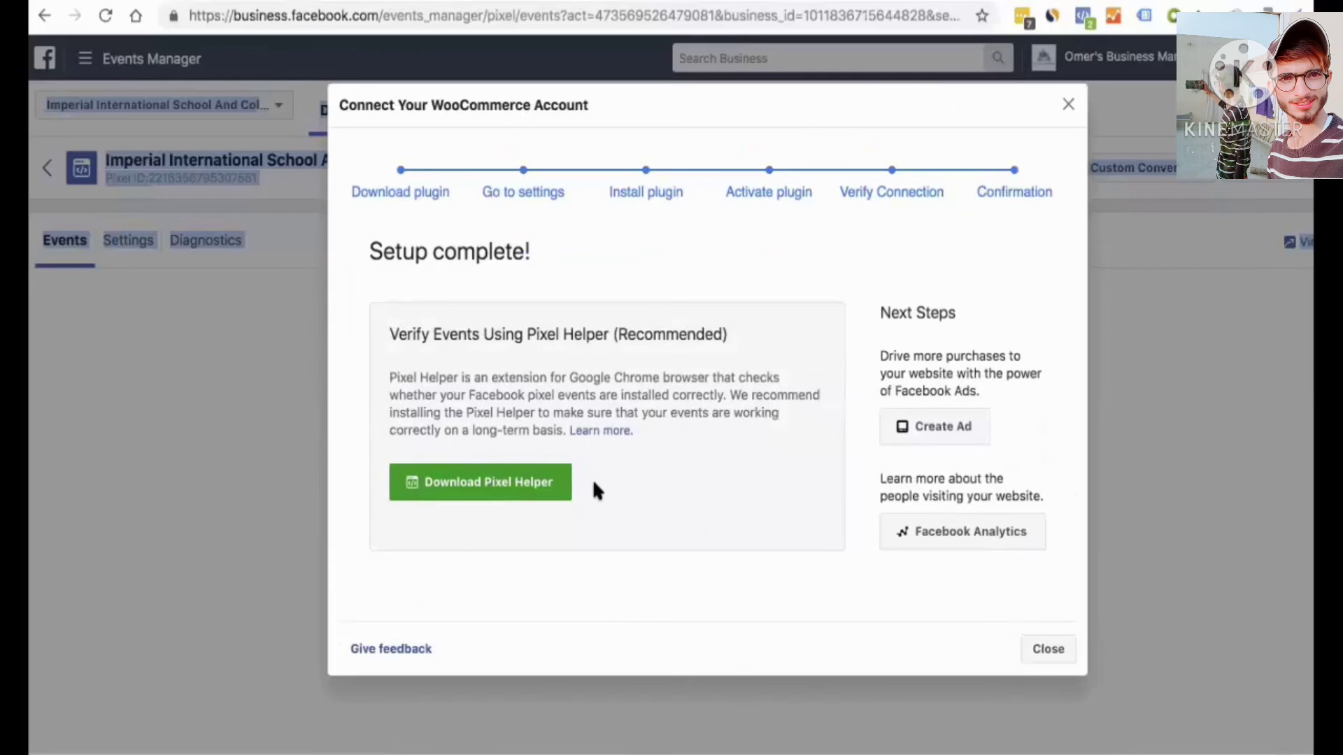
Close the WooCommerce setup dialog and check the Events Manager page with Facebook Pixel Helper
left_click(1067, 107)
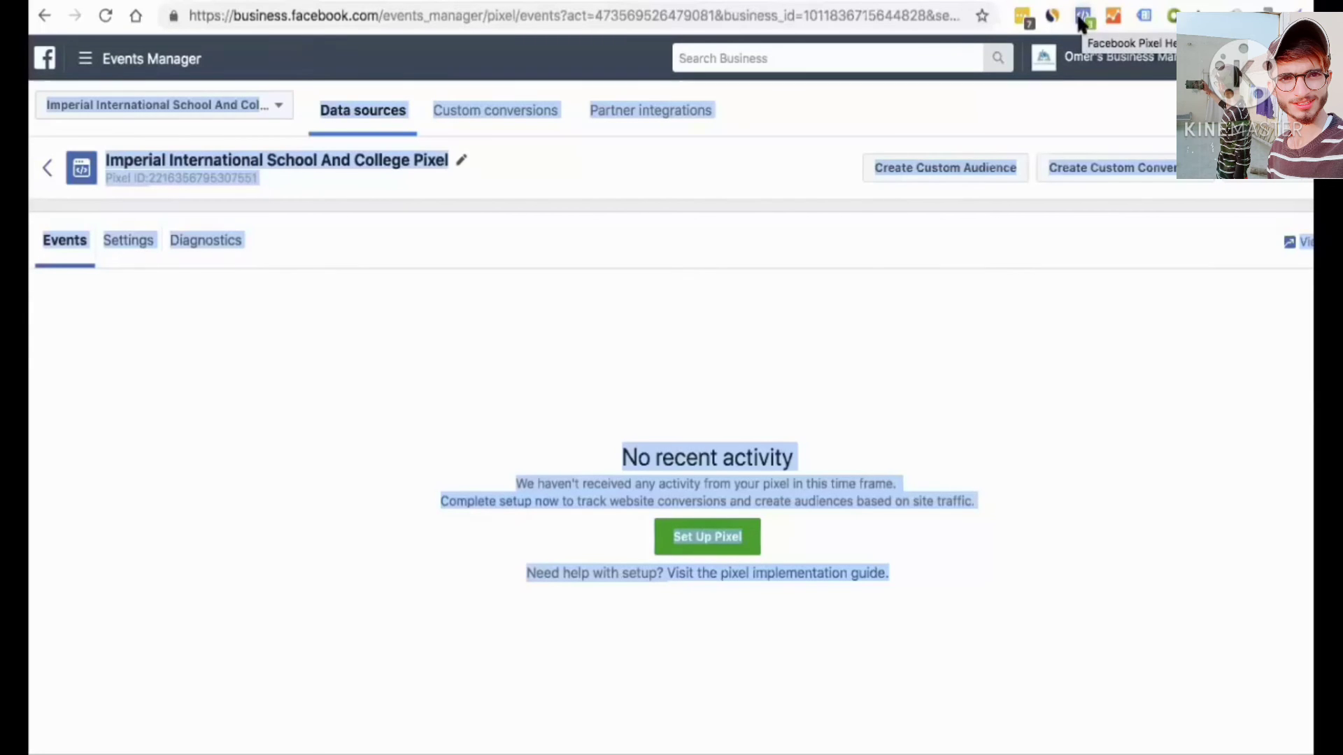
left_click(1082, 16)
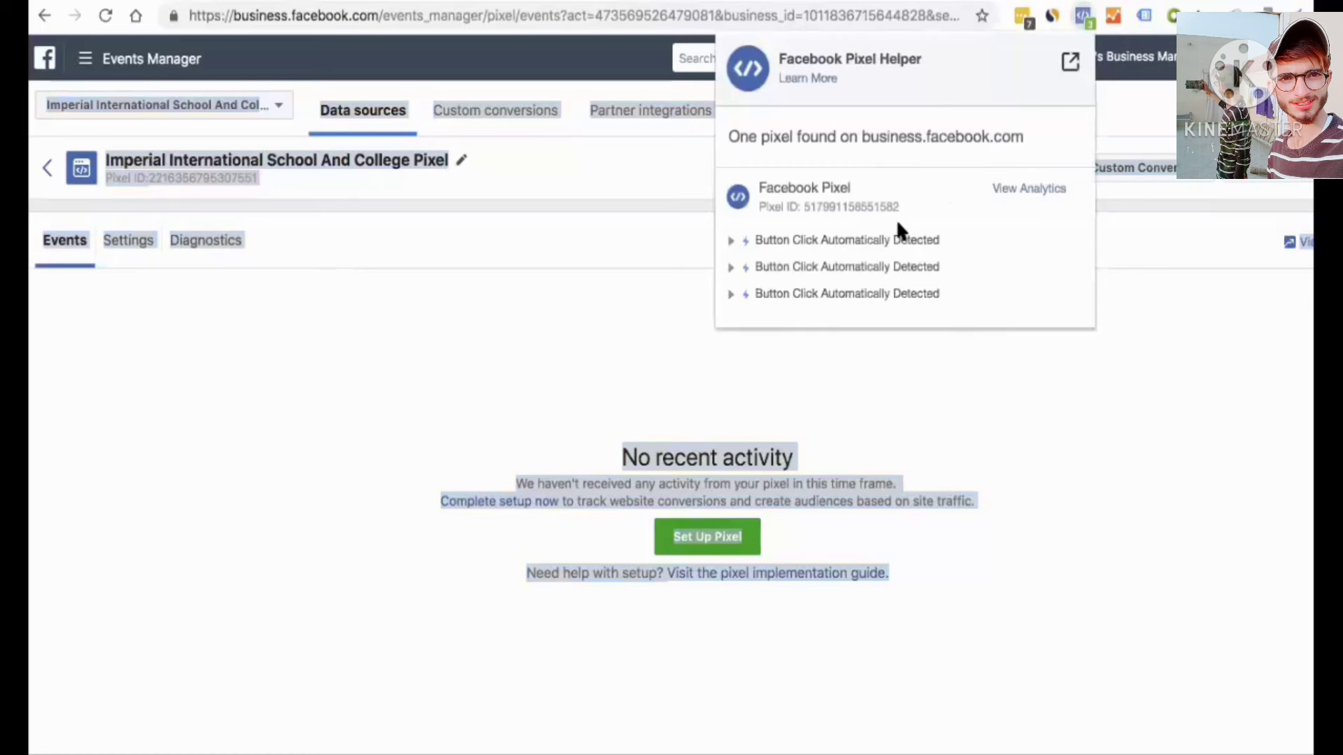
left_click(927, 339)
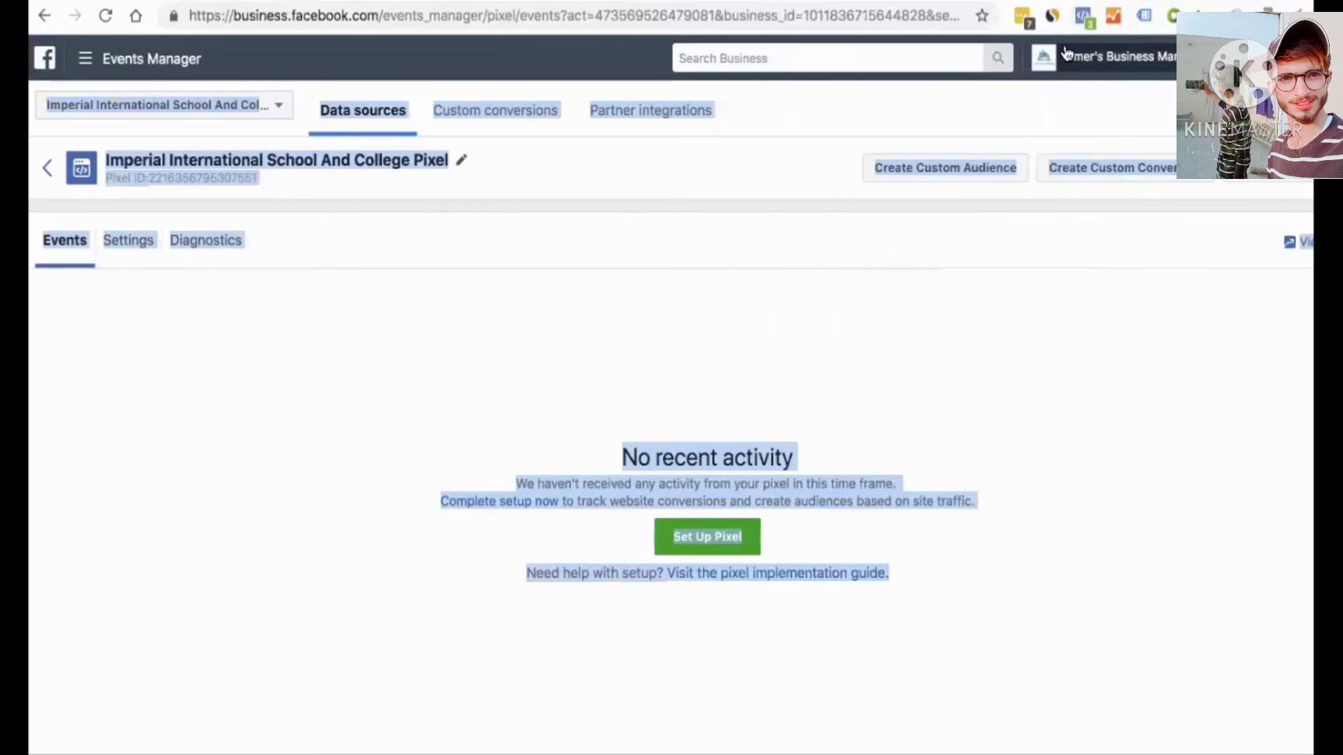
Open daraz.pk in a new tab and inspect its home page with Facebook Pixel Helper
left_click(965, 2)
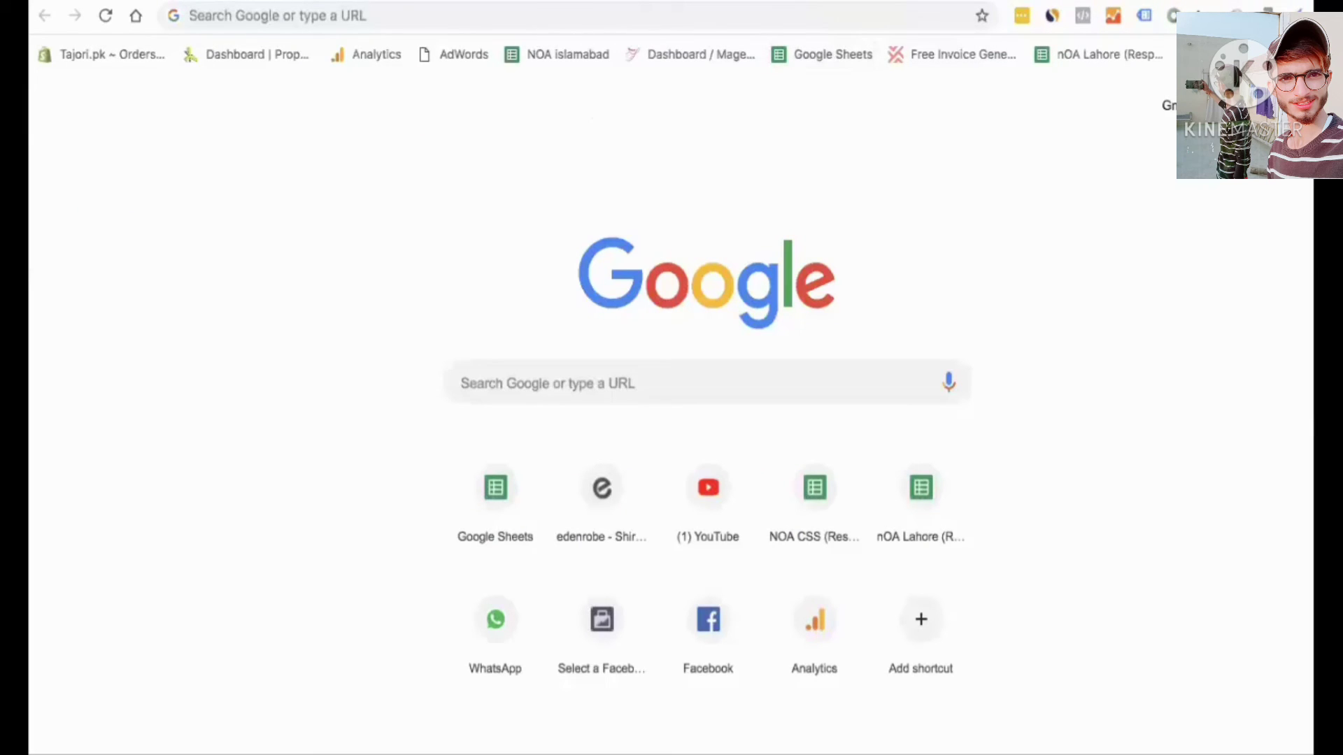
left_click(245, 14)
type("daraz.pk")
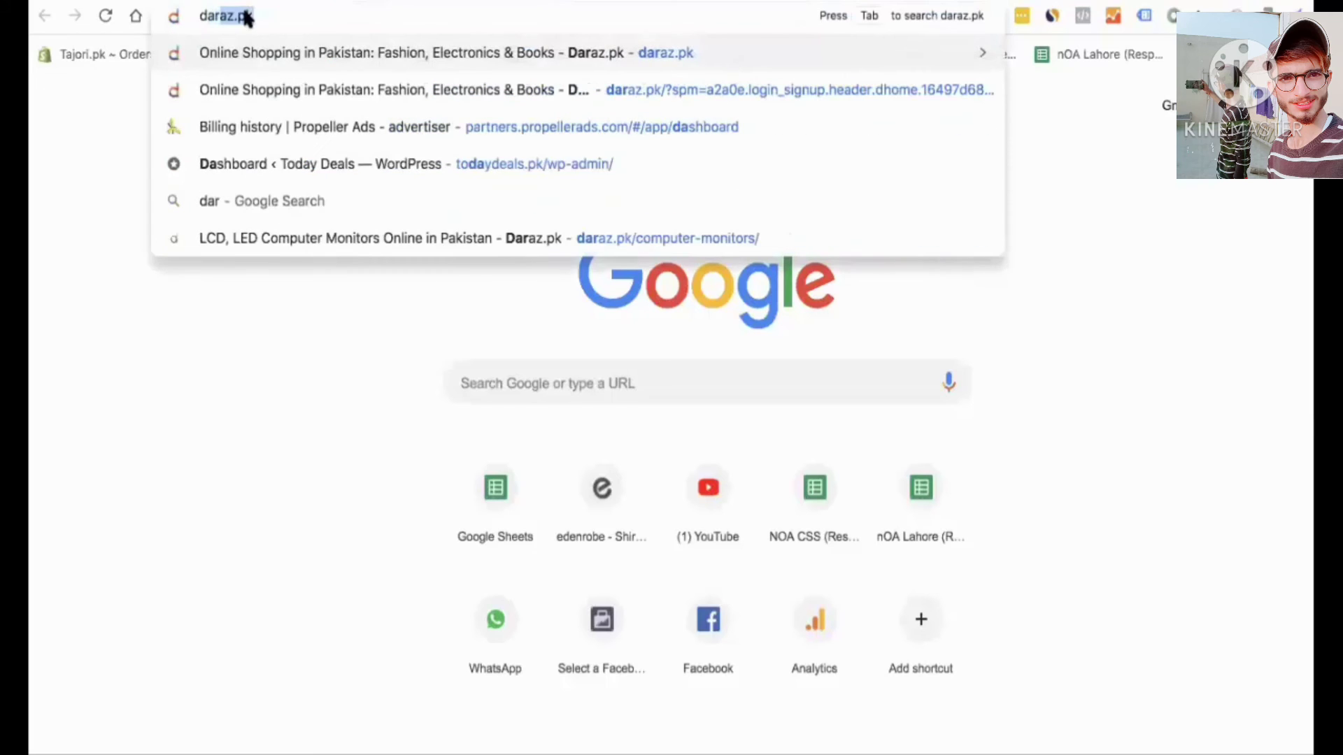
key("Return")
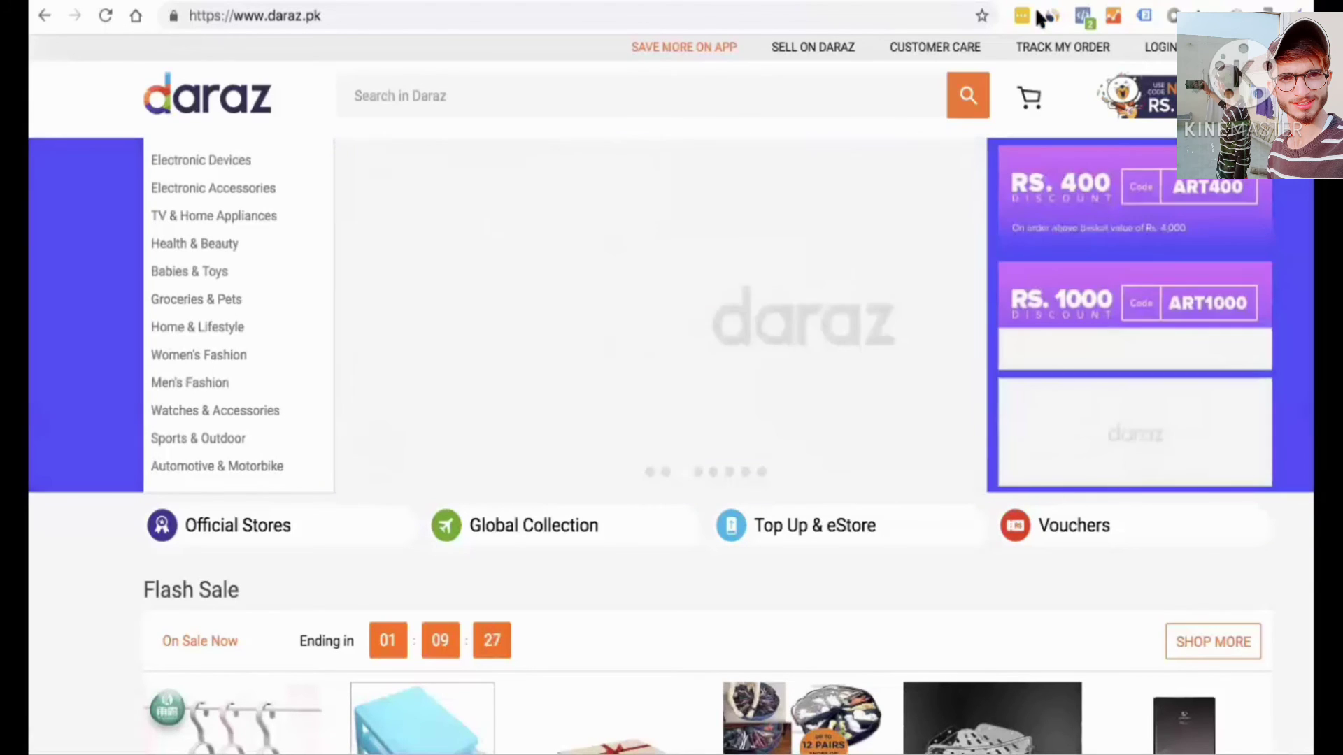
left_click(1084, 15)
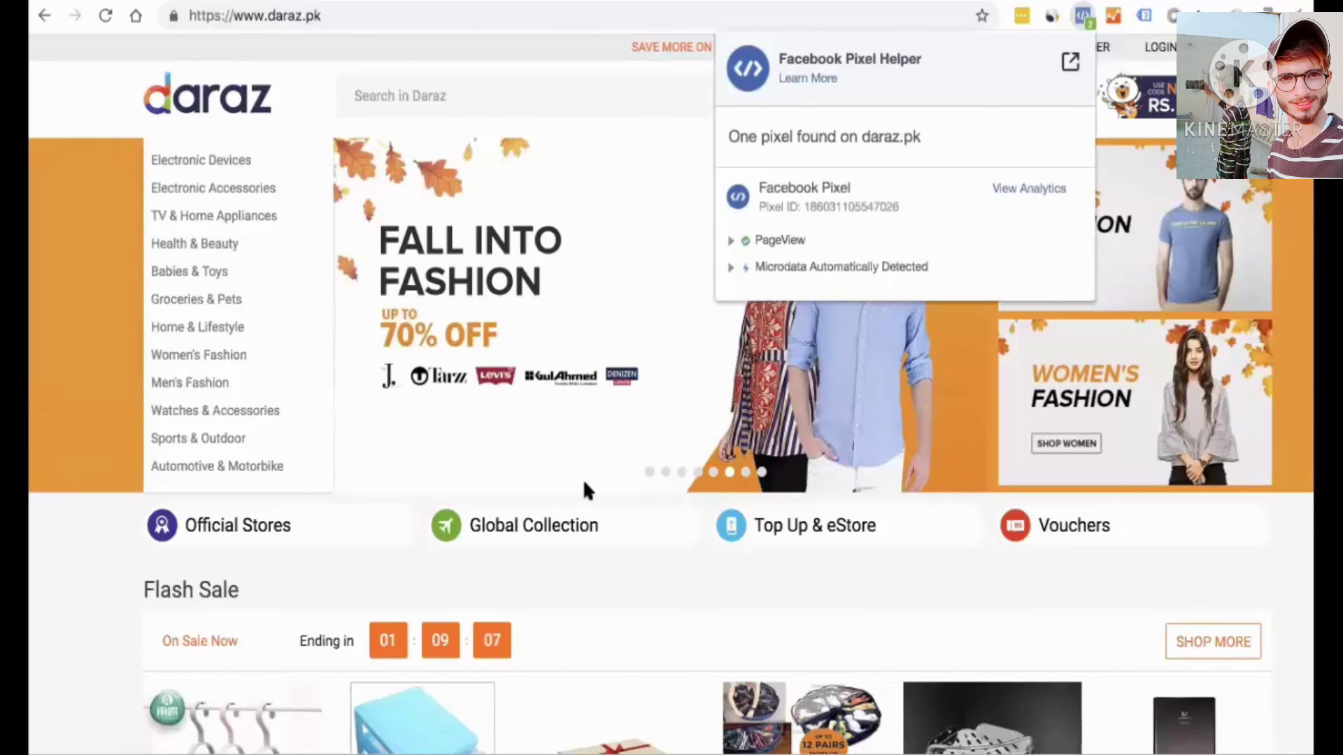
scroll(609, 454, "down", 1)
scroll(613, 463, "down", 3)
left_click(612, 464)
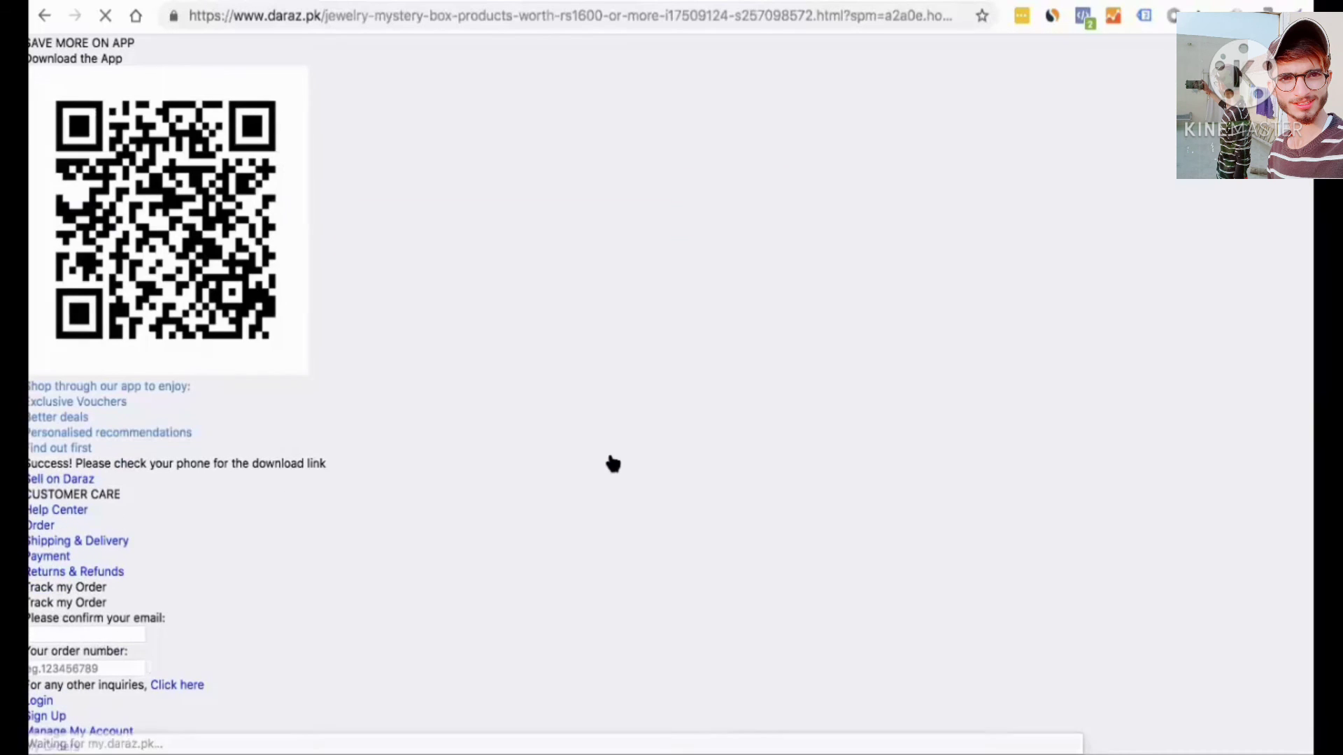
scroll(612, 461, "down", 3)
scroll(610, 458, "down", 13)
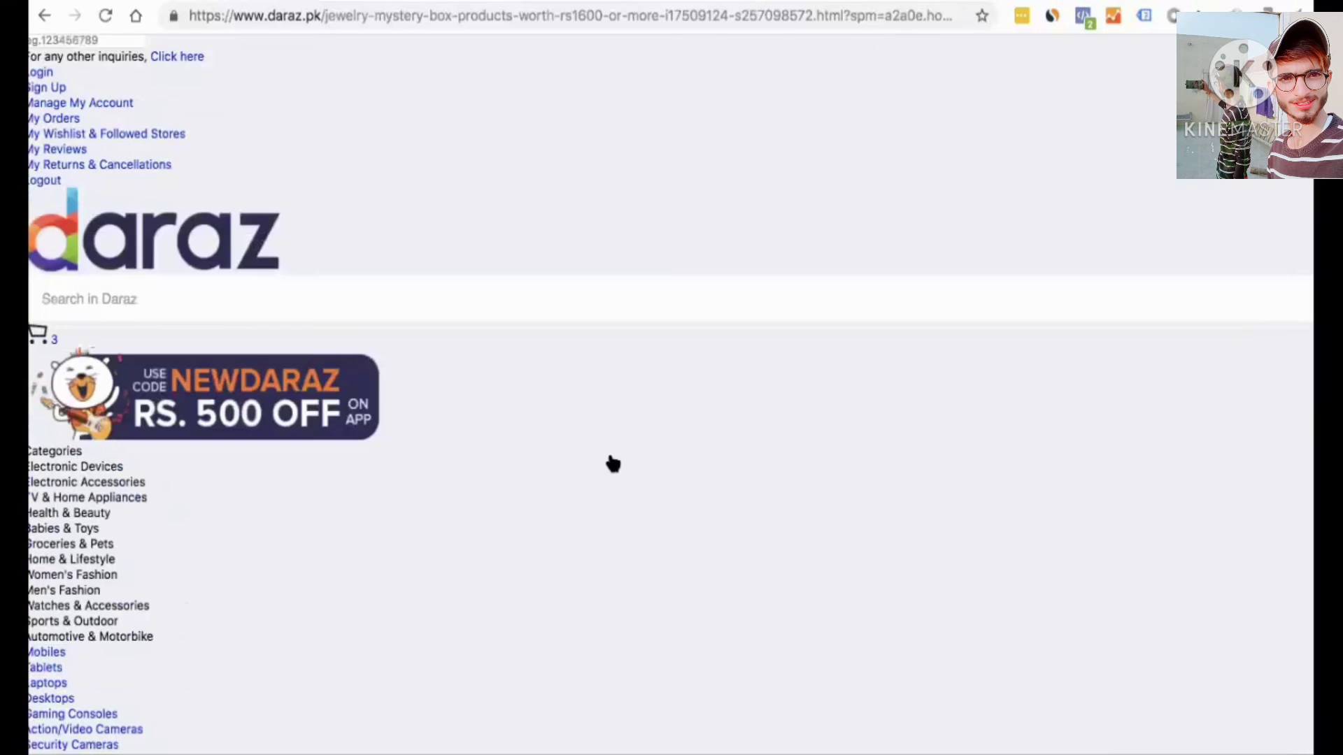
scroll(520, 409, "up", 11)
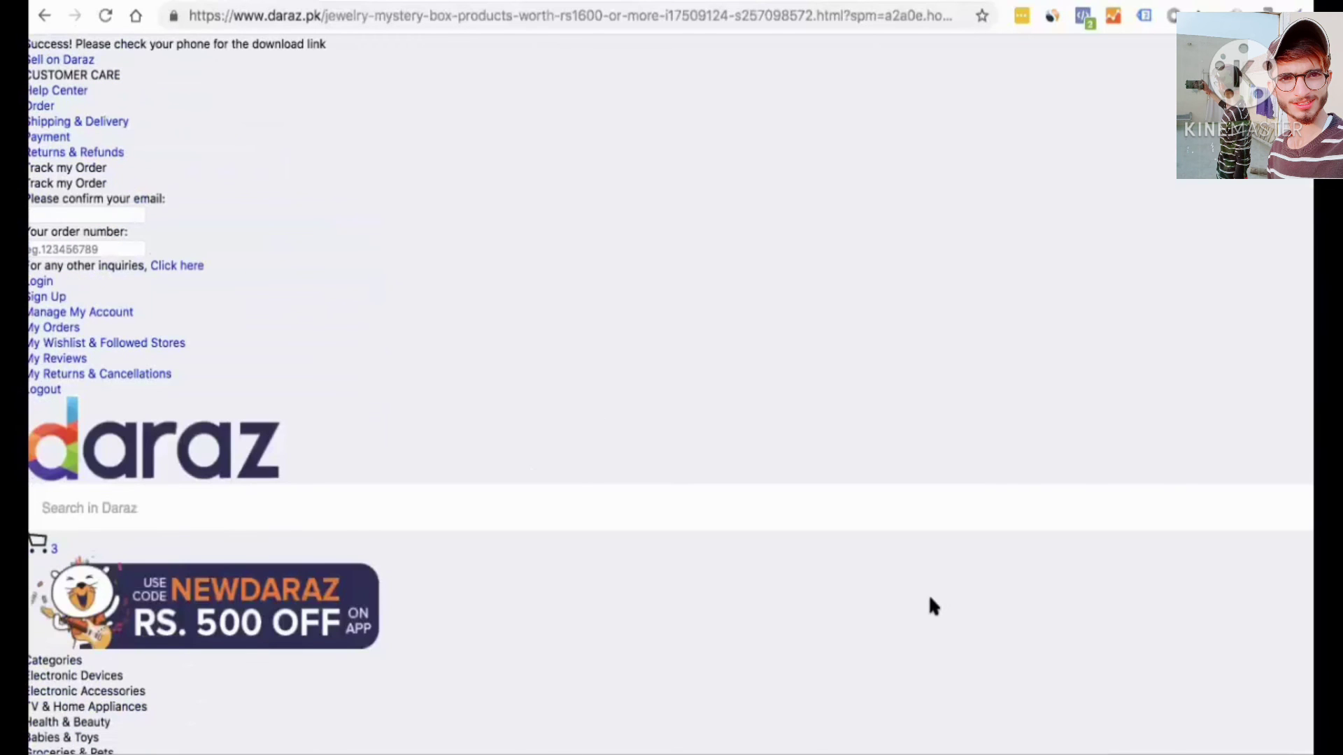
key("ctrl+Up")
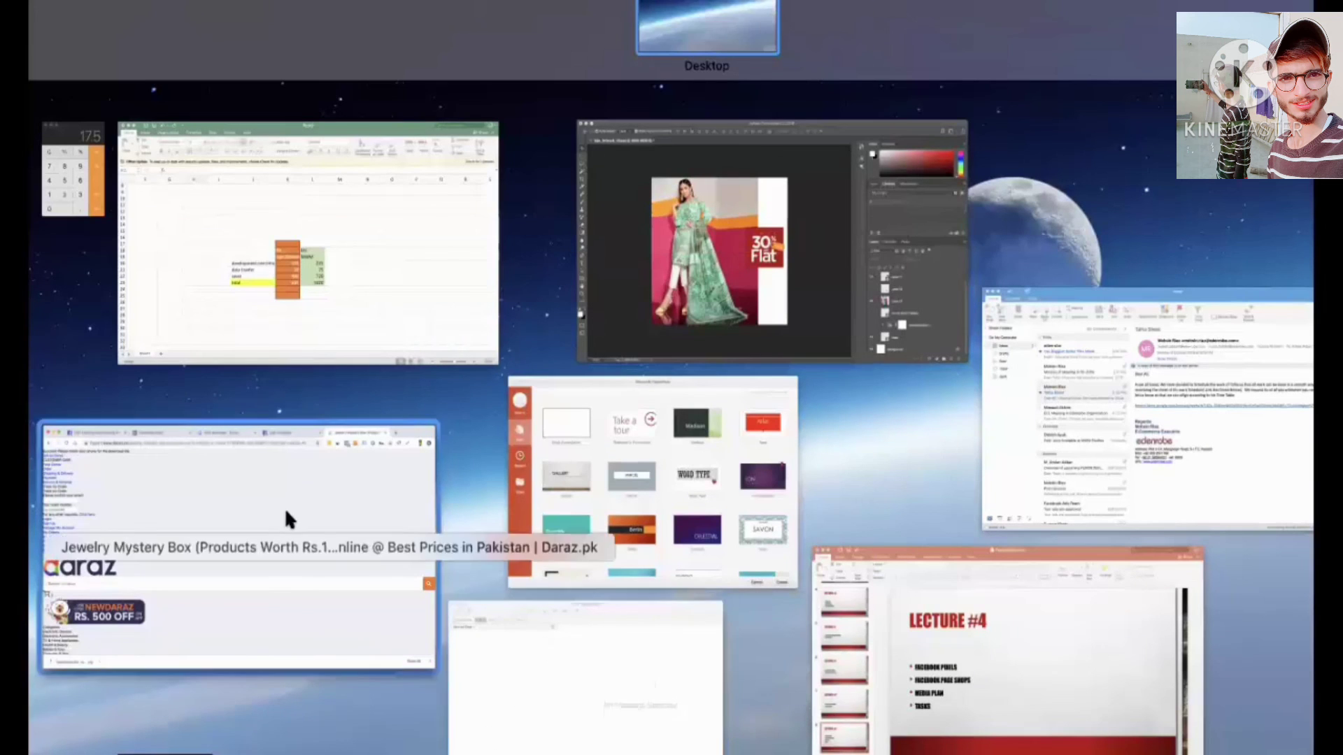
key("ctrl+Up")
left_click(41, 20)
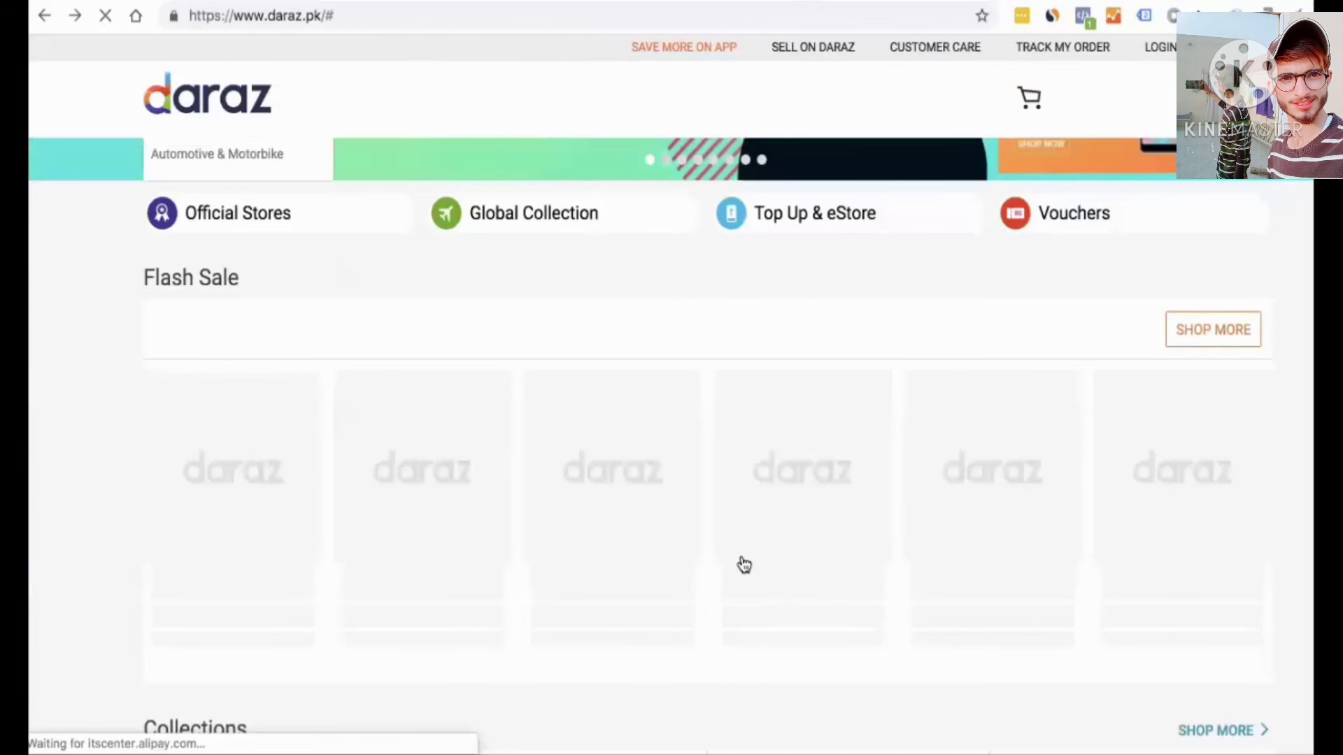
Open the Shoe Go Round 12 Pairs product from the Flash Sale and examine its ViewContent event details in Facebook Pixel Helper
scroll(741, 553, "down", 3)
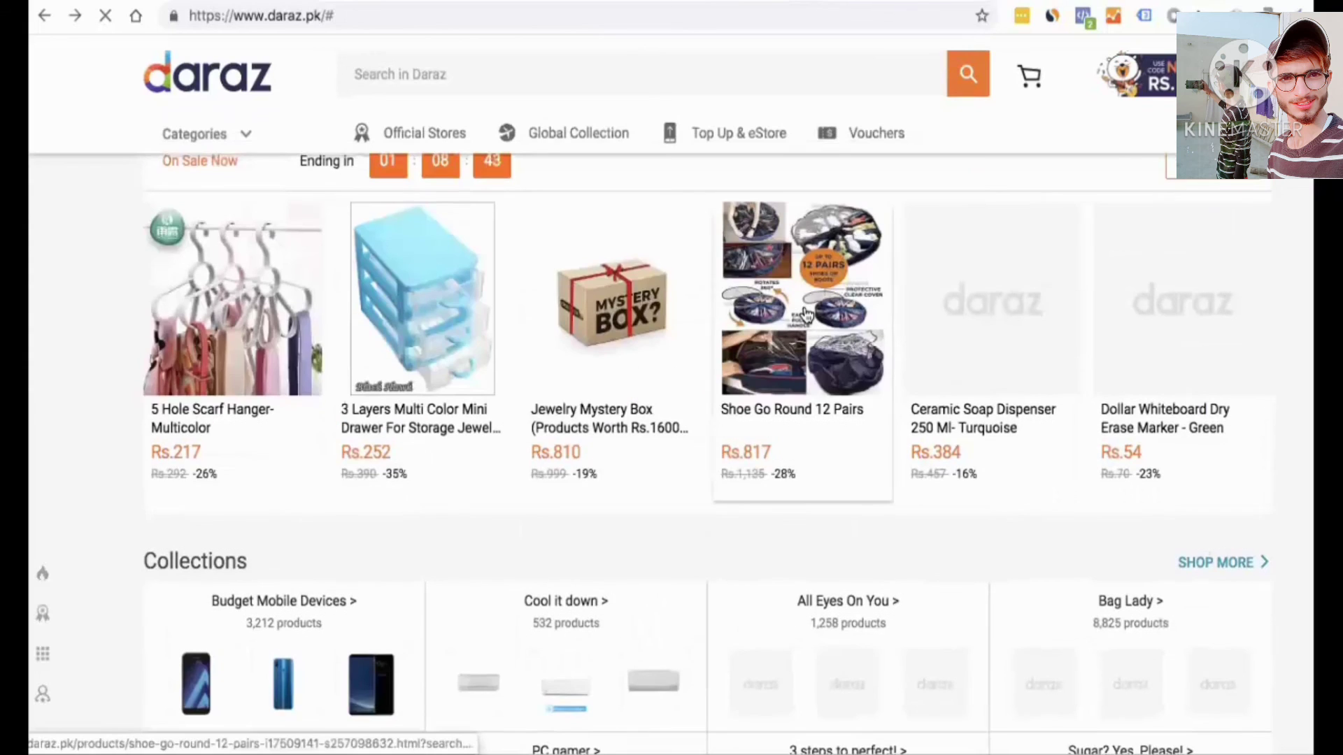
left_click(806, 315)
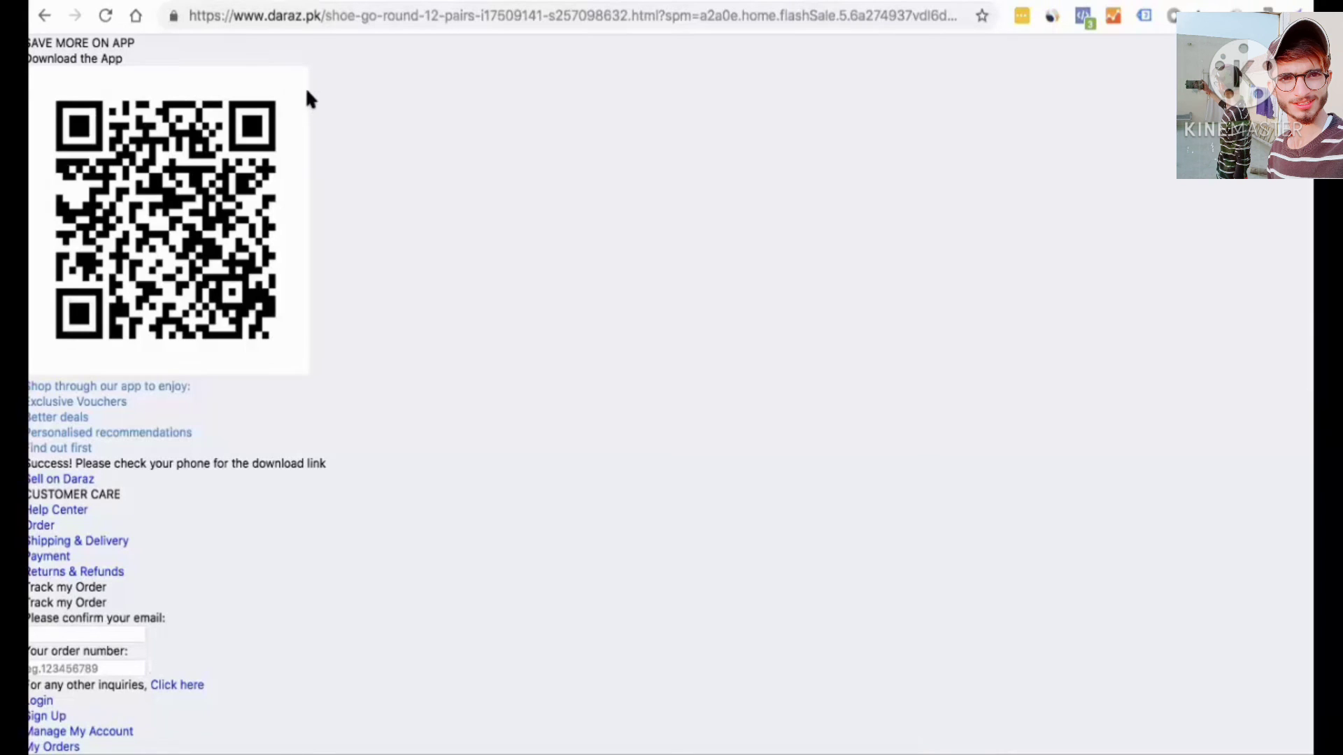
left_click(1084, 17)
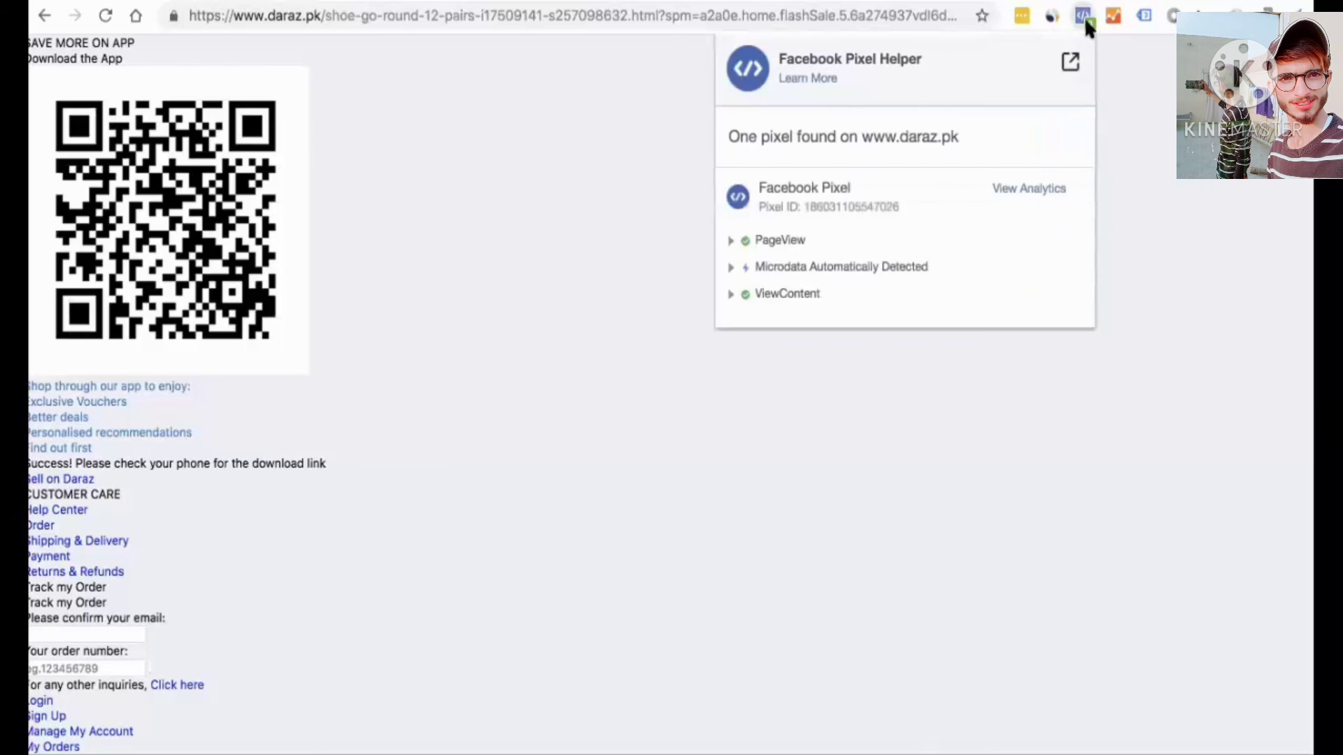
left_click(732, 296)
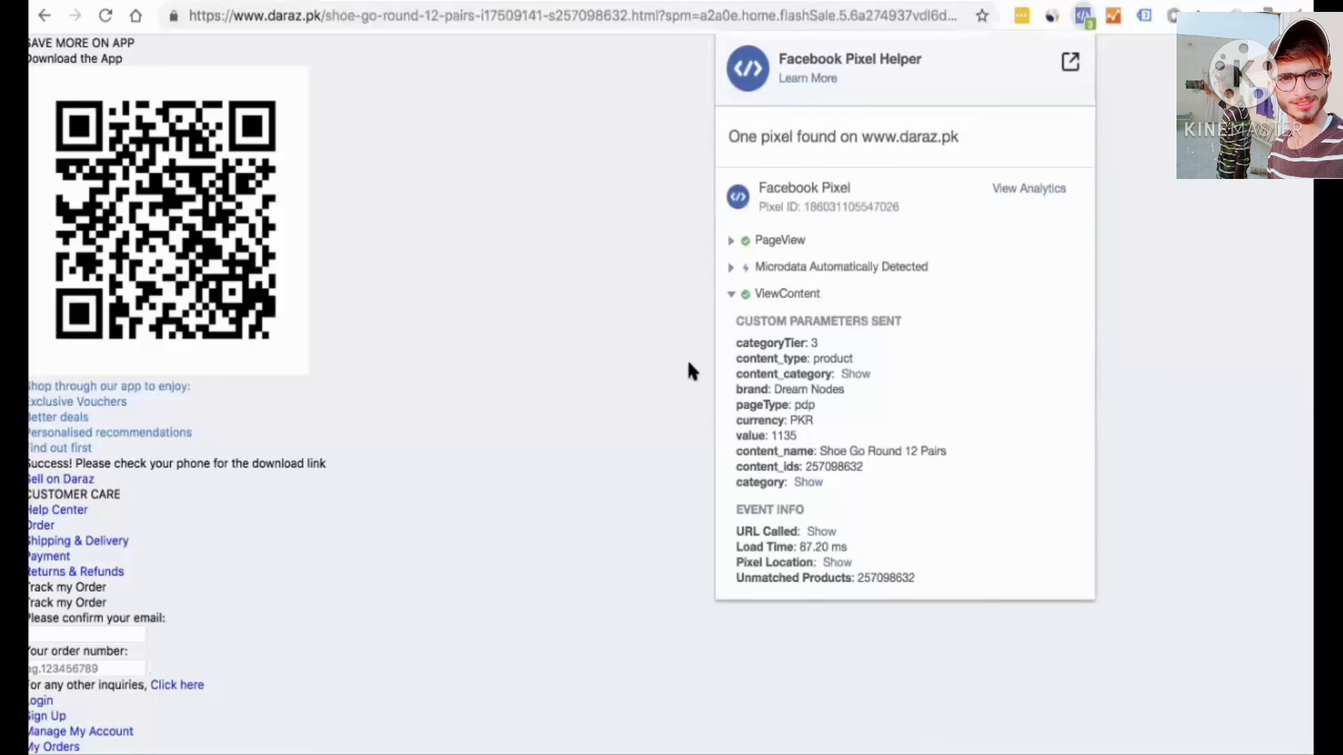
left_click(679, 314)
Open the exercise and fitness category from the product page and inspect its pixel events with Facebook Pixel Helper
scroll(82, 398, "down", 20)
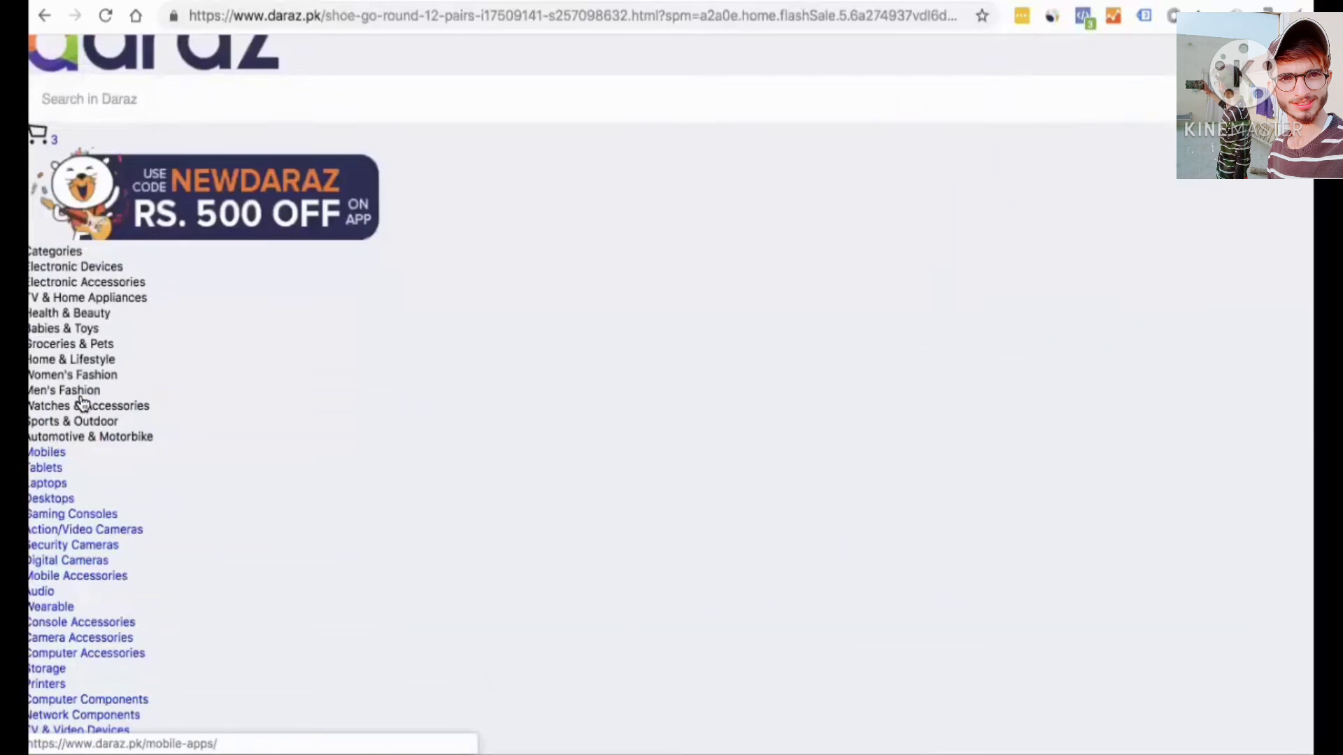
scroll(81, 395, "down", 10)
left_click(85, 382)
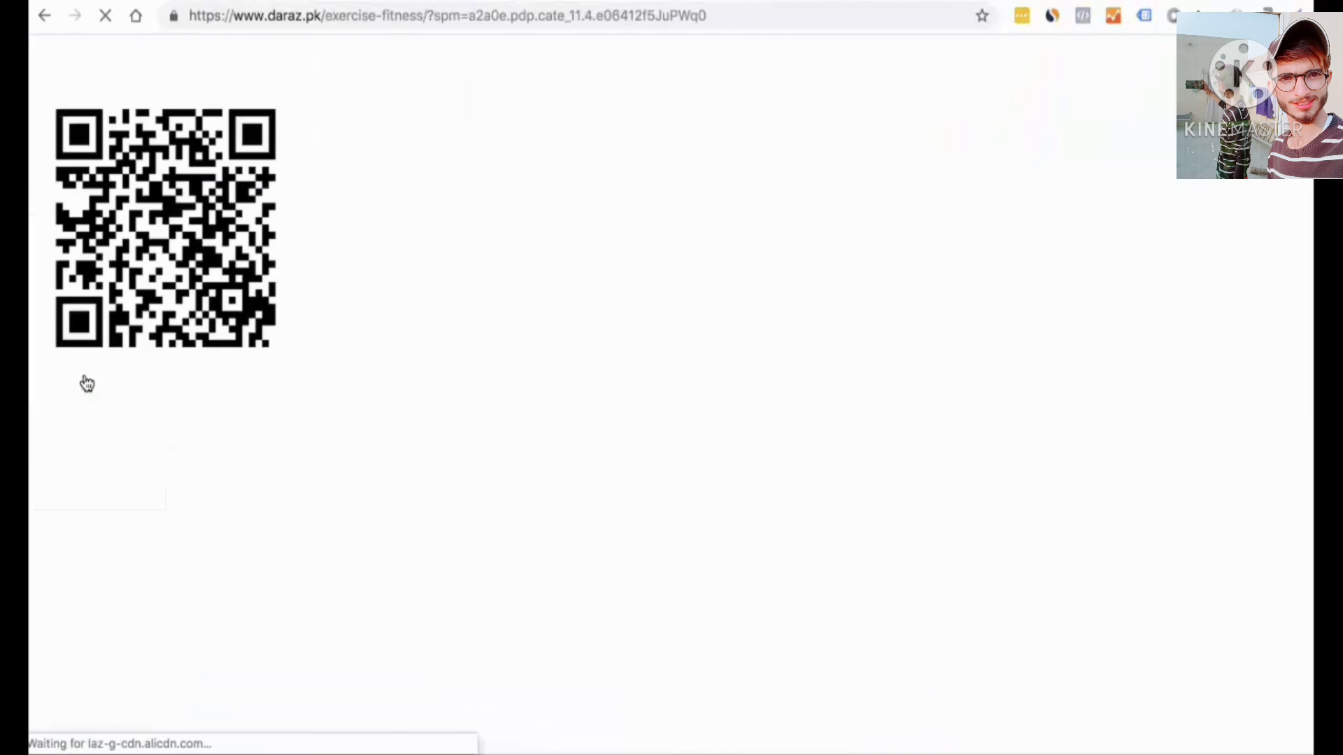
scroll(87, 384, "down", 20)
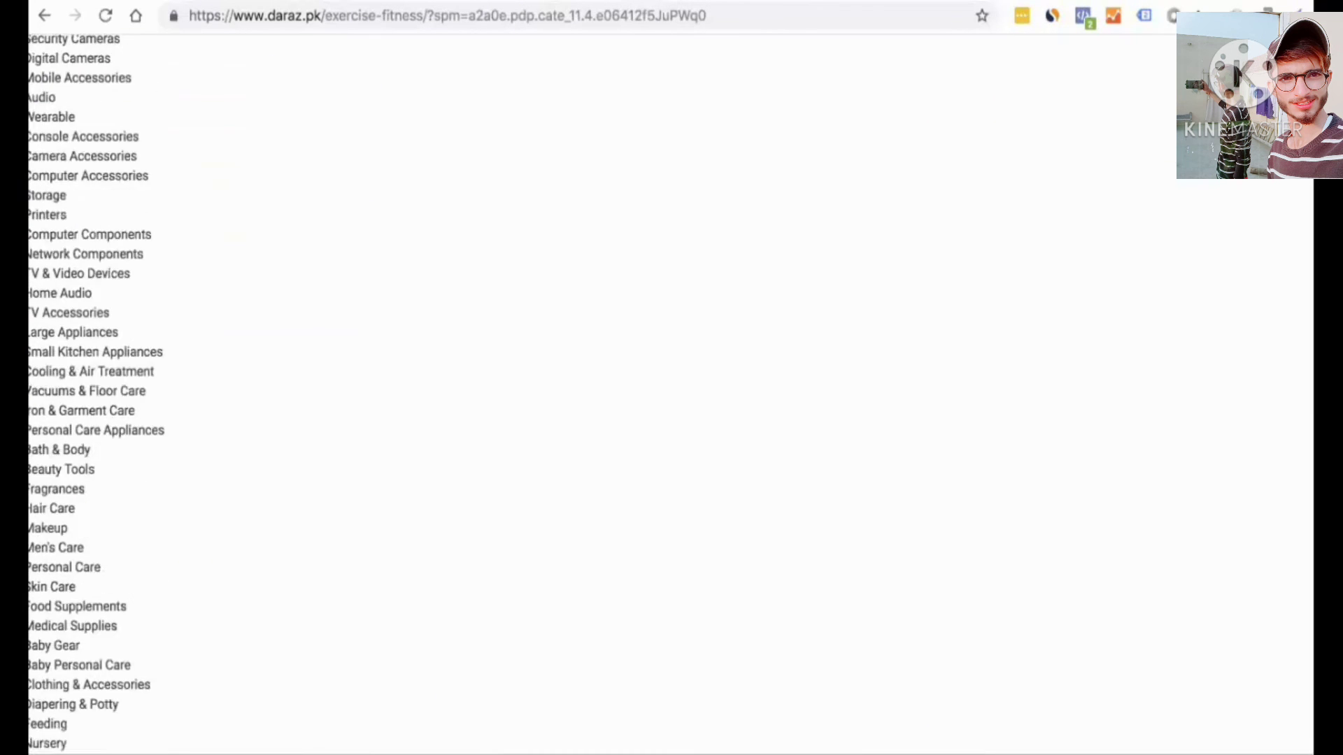
left_click(1084, 16)
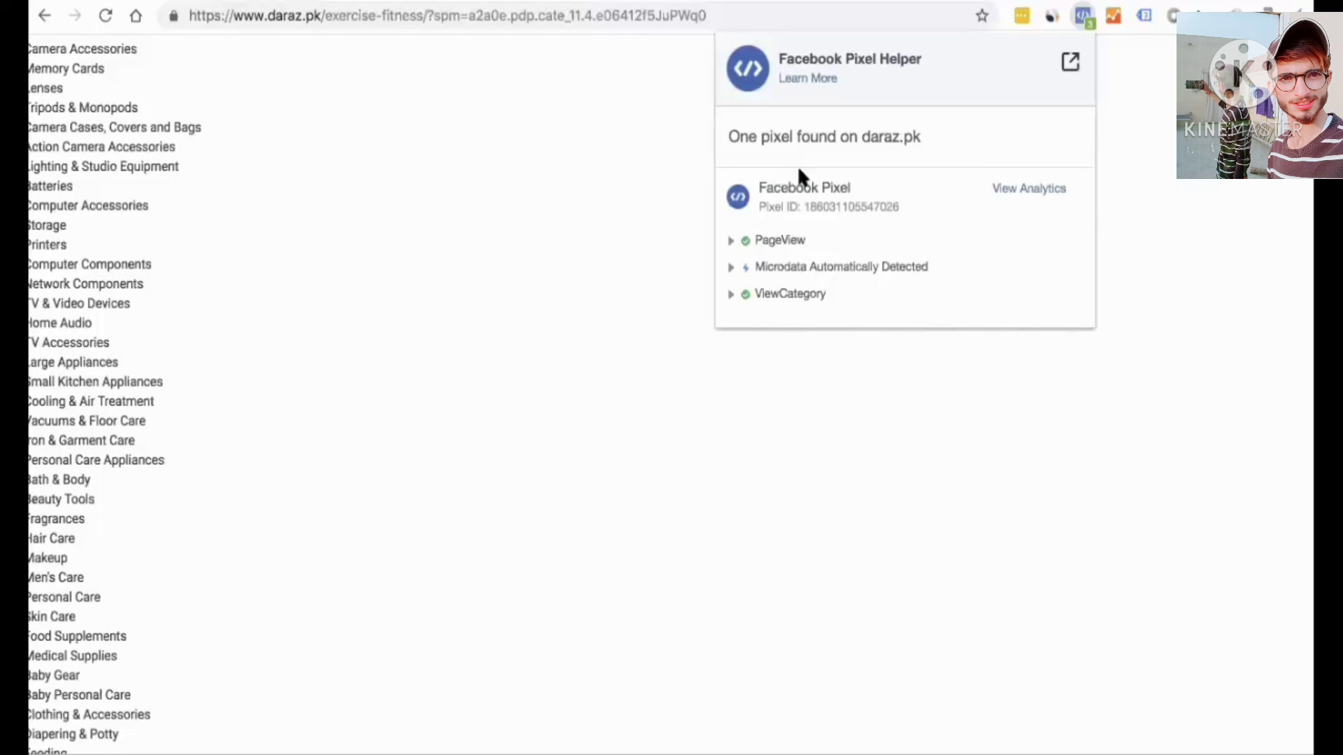
Copy the "Facebook Pixel Helper" title into a new tab and search Google for "facebook pixel helper chrome"
triple_click(876, 62)
right_click(875, 63)
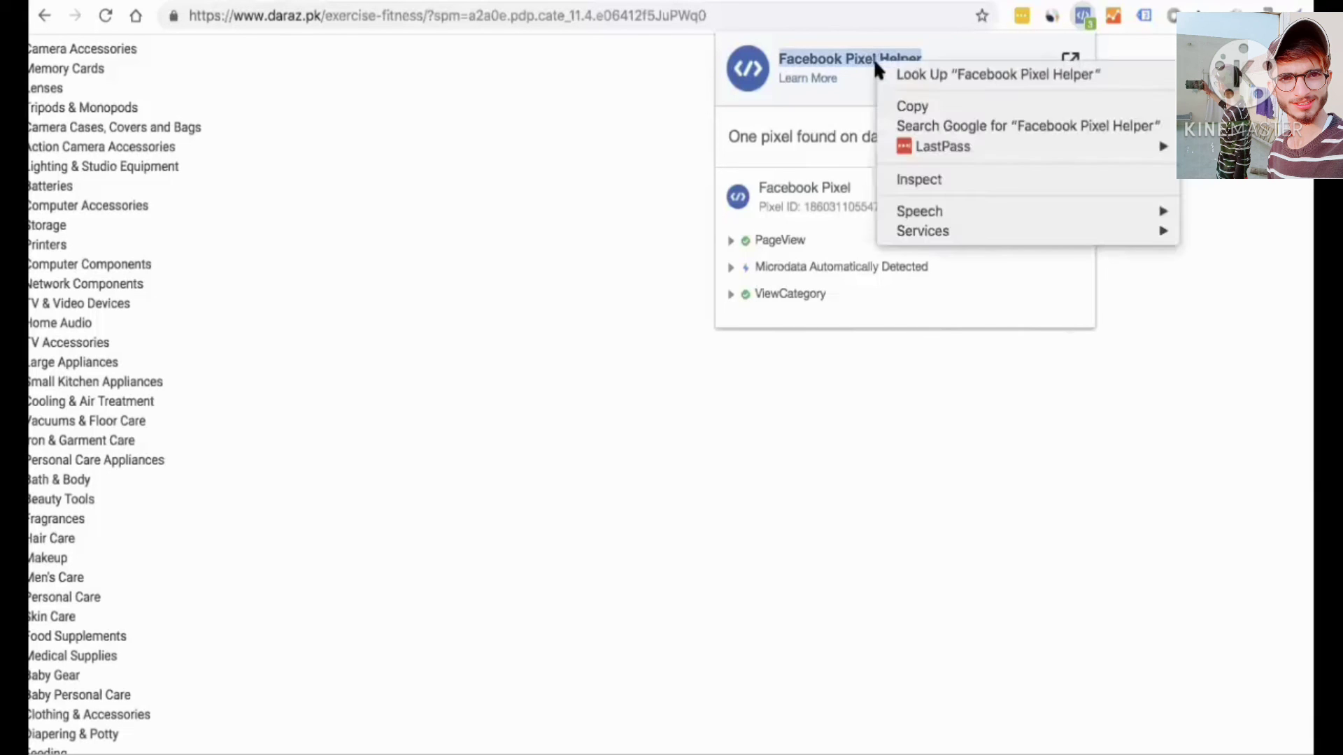
left_click(910, 106)
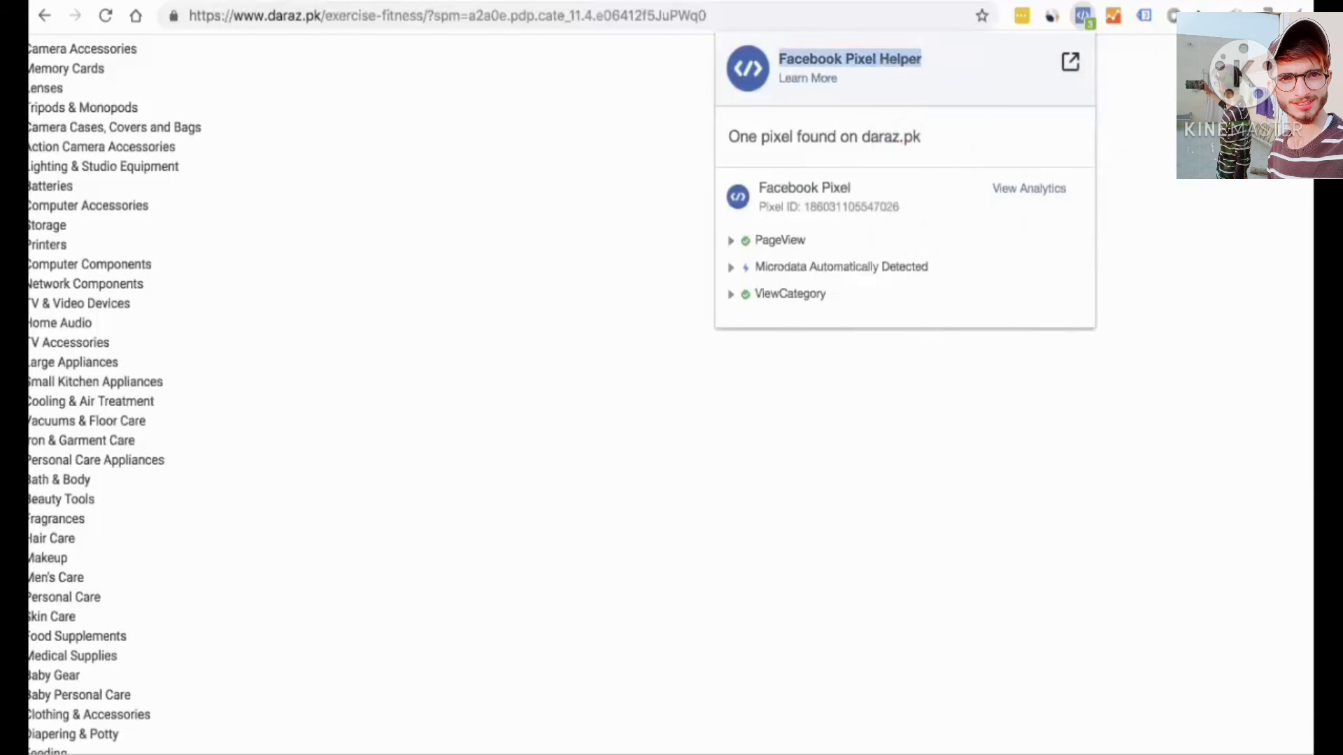
key("super+t")
key("super+v")
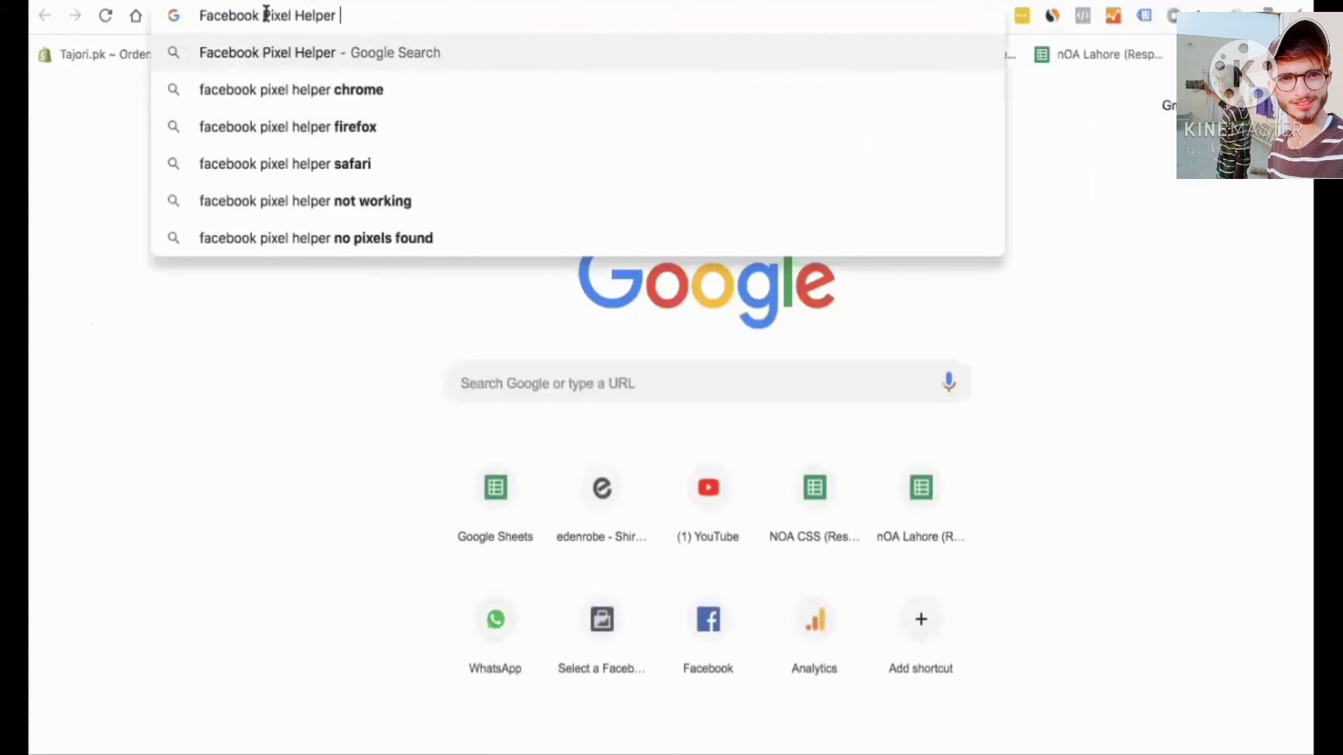
left_click(329, 91)
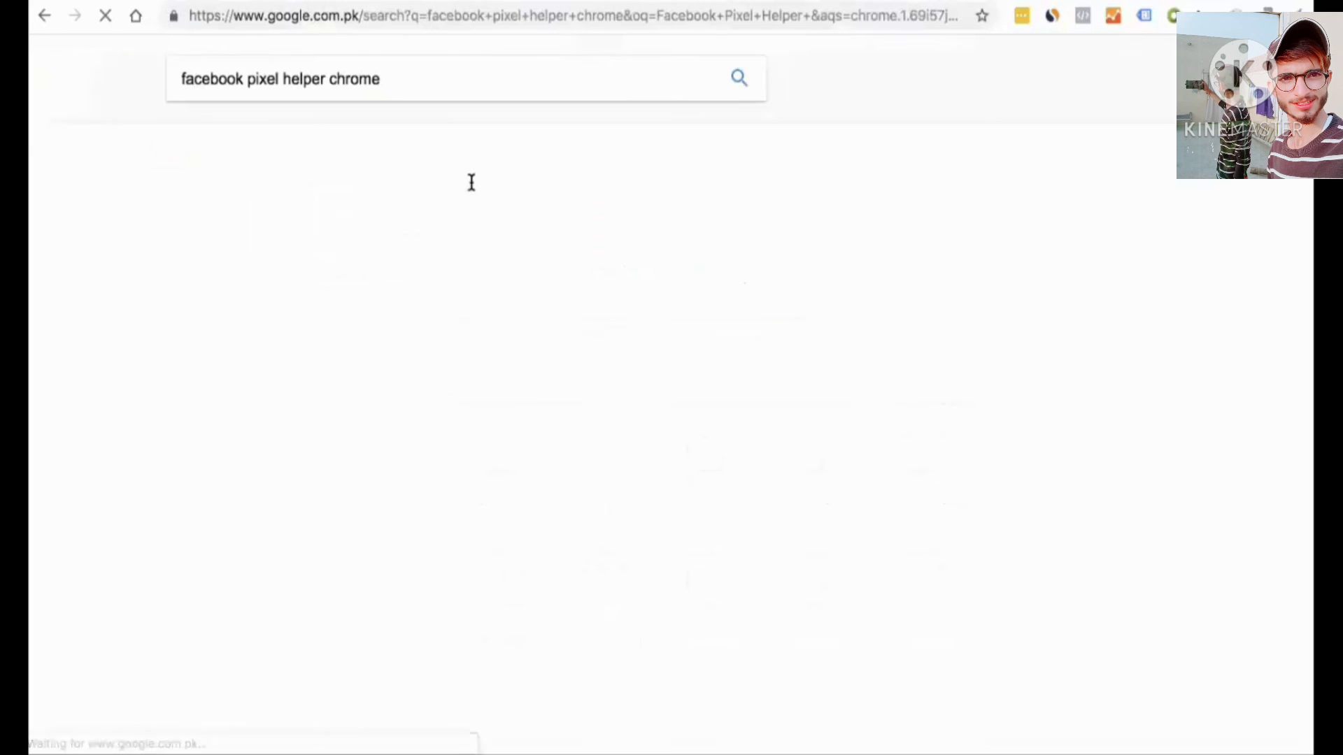